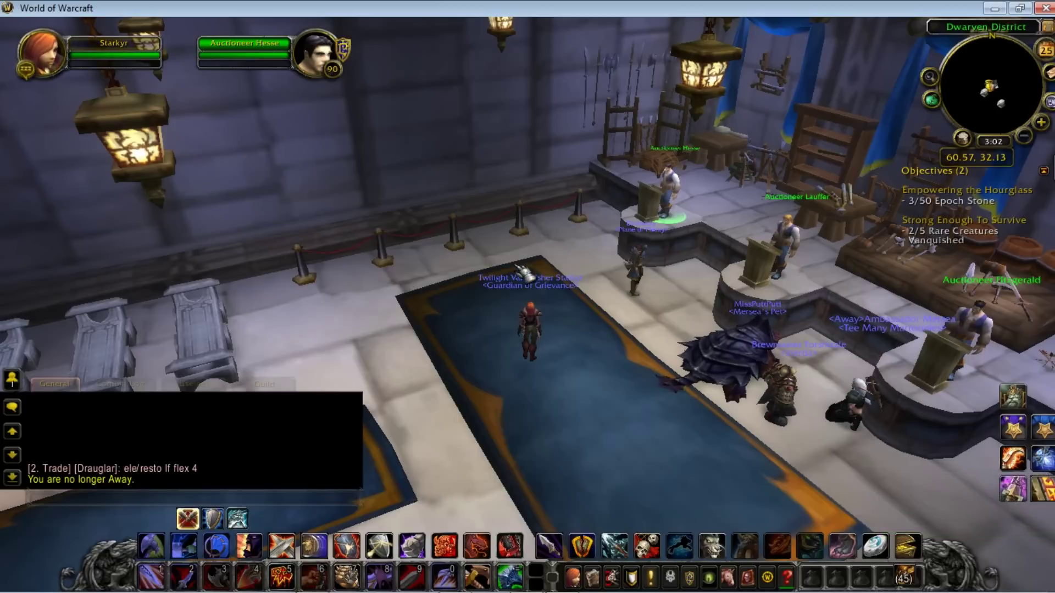
# - Walk the character to Auctioneer Hesse and open the auction house on TSM's Auctioning tab
pyautogui.press('d')
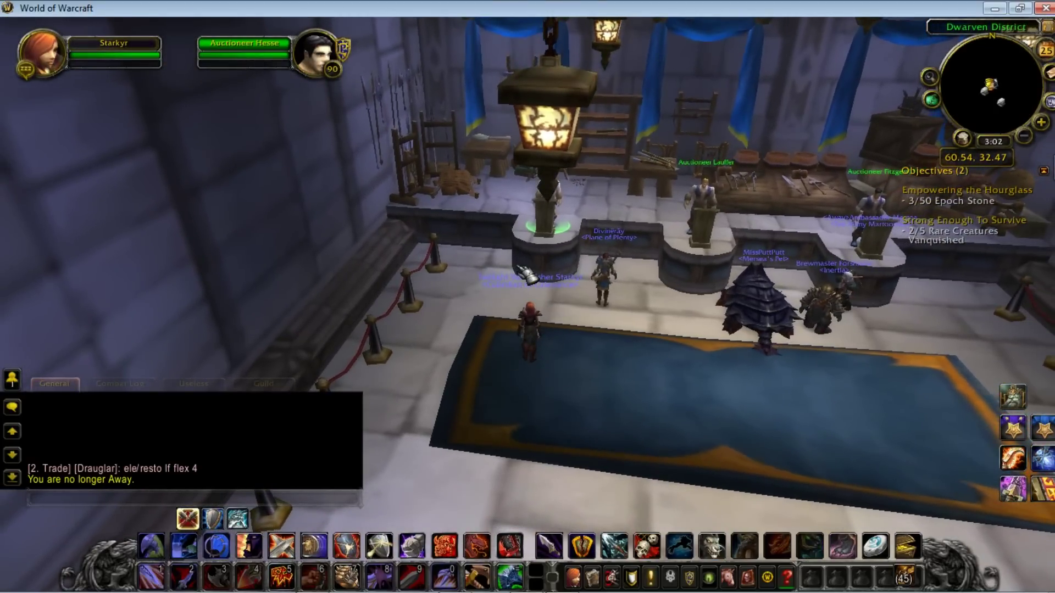
pyautogui.press('a')
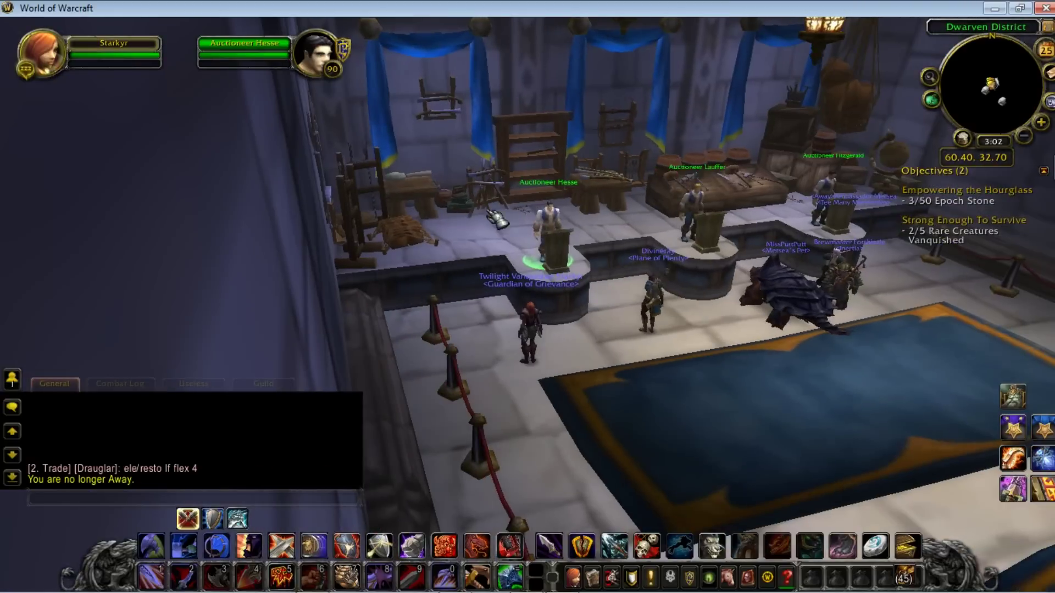
pyautogui.rightClick(555, 221)
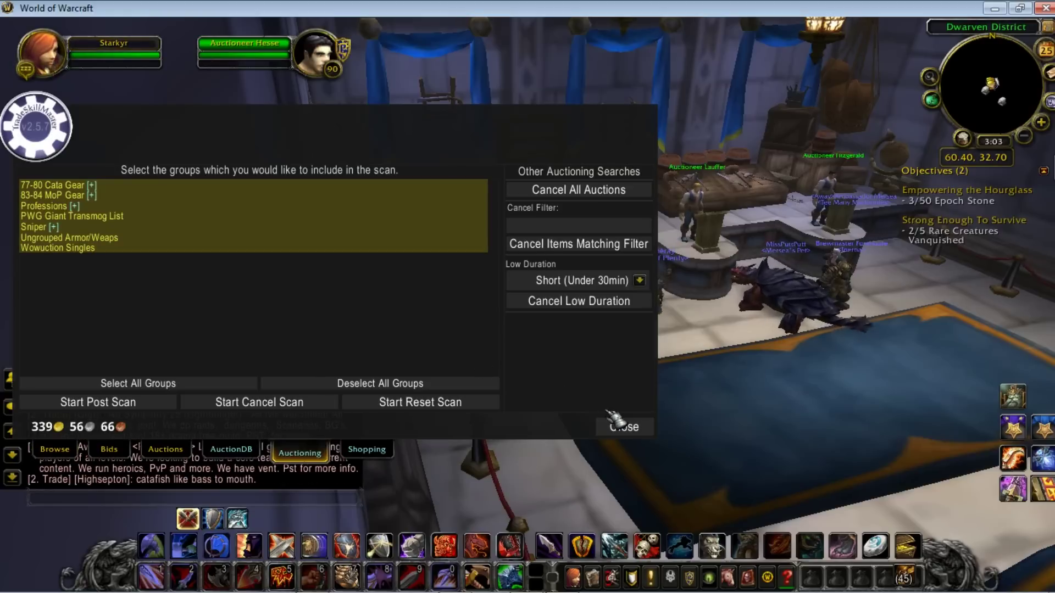
# - Open TSM settings with /tsm and settle on the Module Operations / Options page after glancing at Groups
pyautogui.write('/tsm')
pyautogui.press('Return')
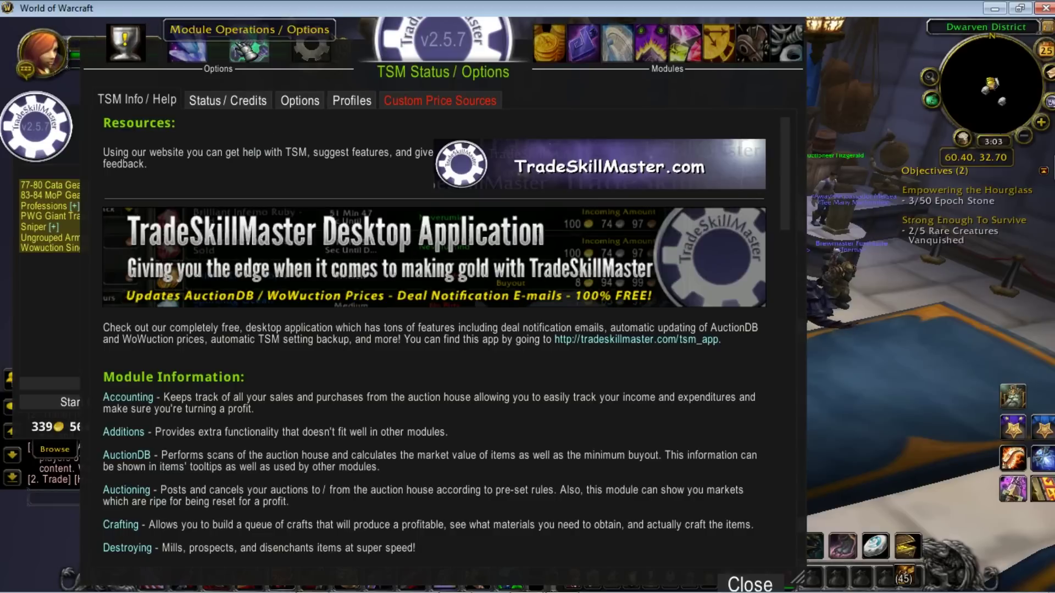
pyautogui.click(248, 45)
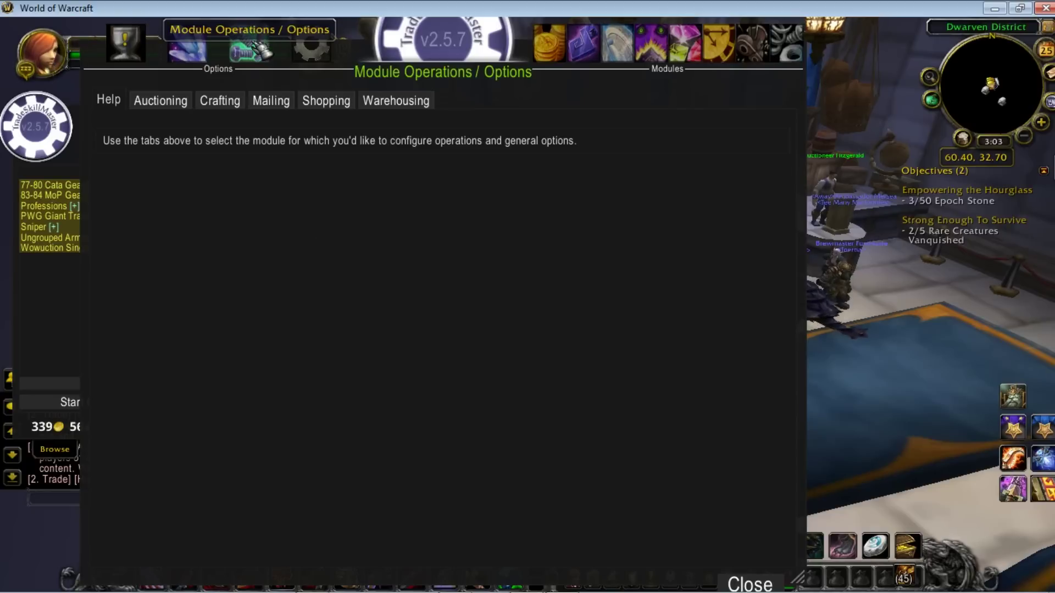
pyautogui.click(187, 43)
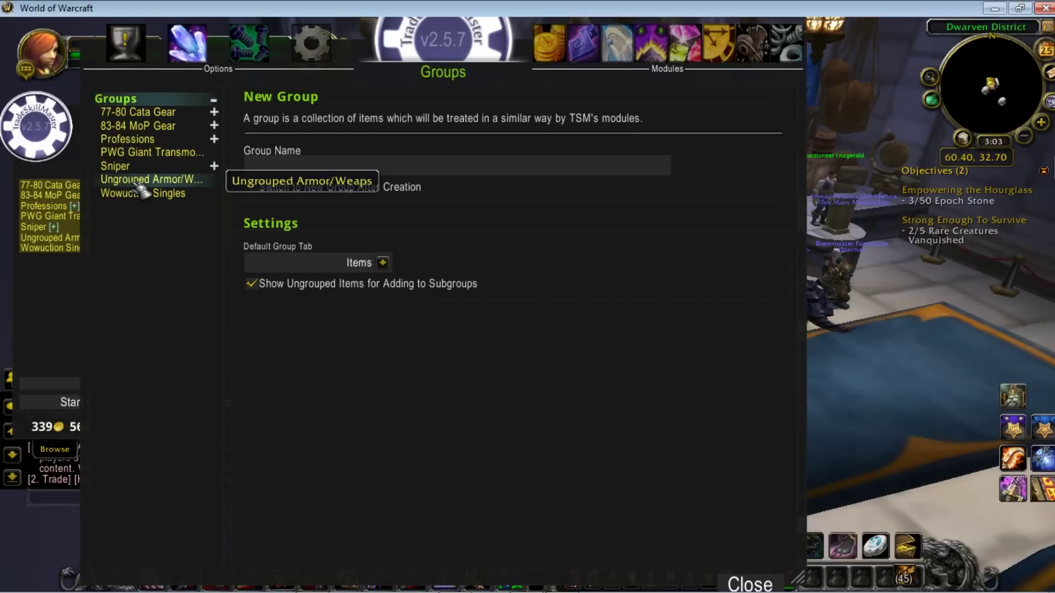
pyautogui.click(249, 44)
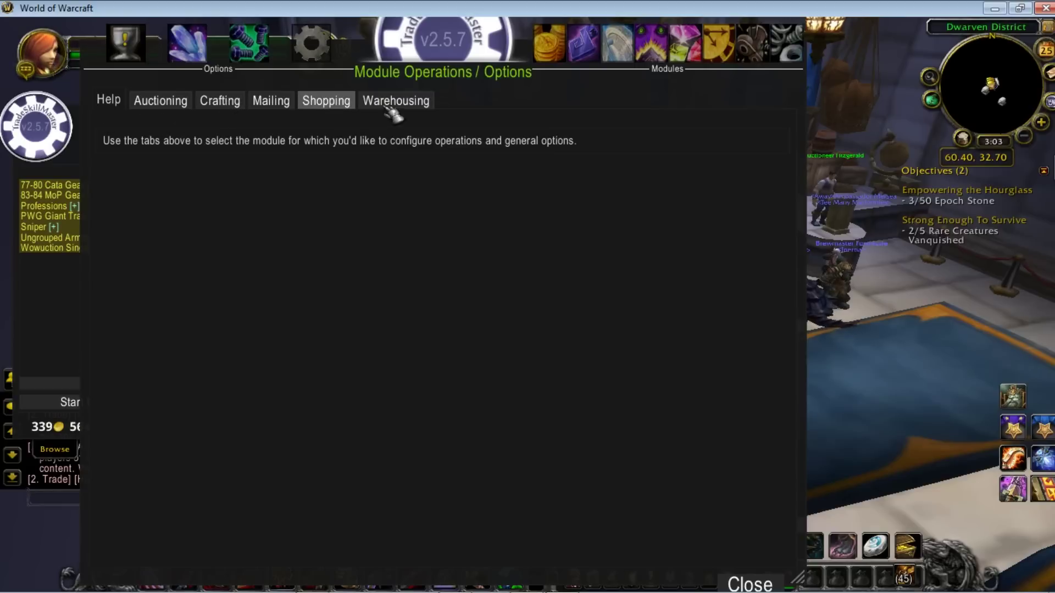
# - Show the Auctioning module's Operations page listing Expensive Stacks, Singles, Stacks and Wowuction Singles
pyautogui.click(172, 105)
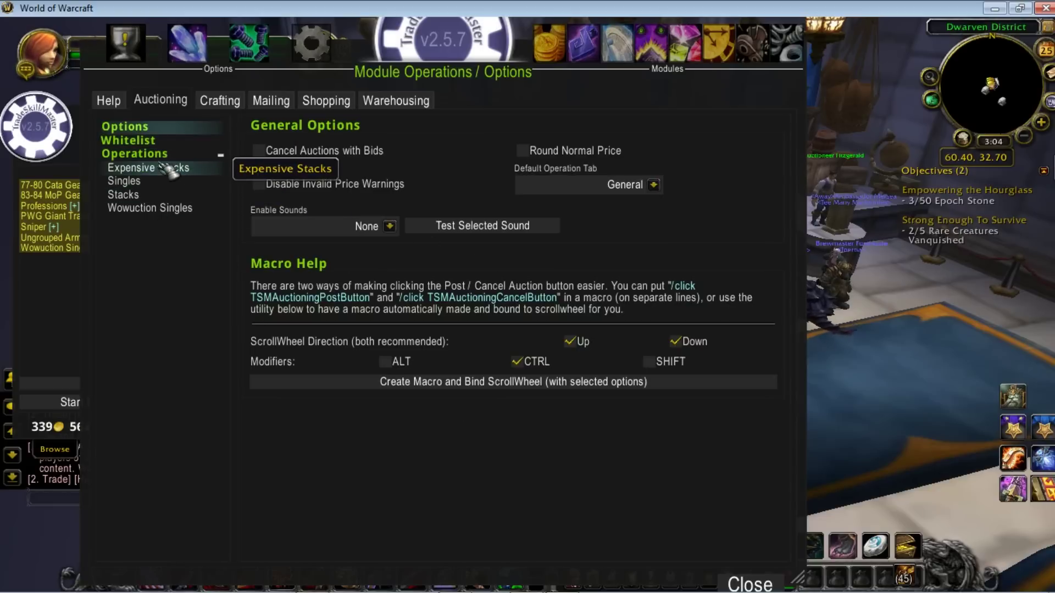
pyautogui.click(165, 155)
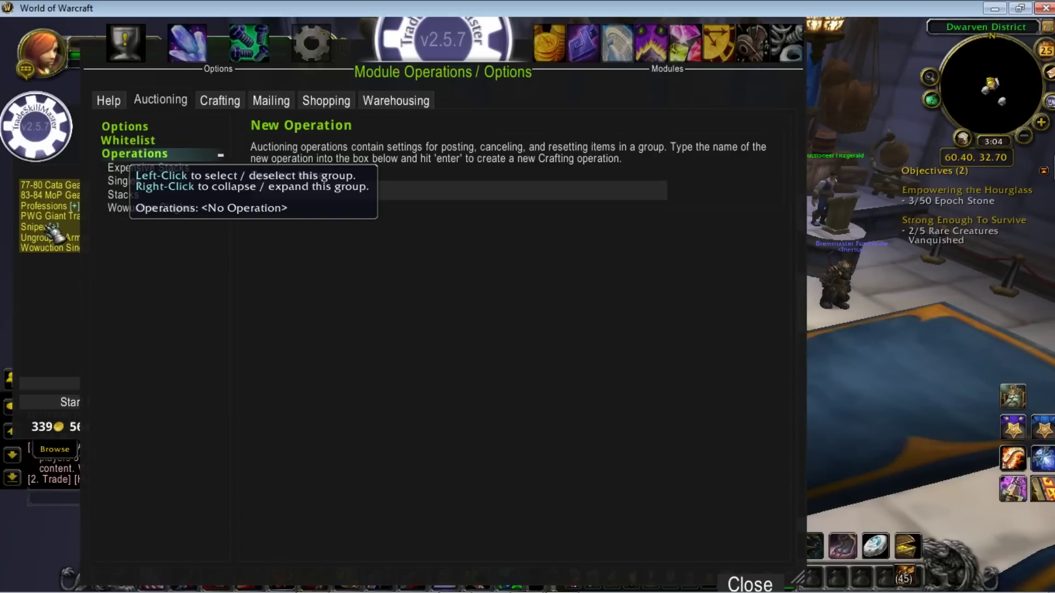
# - Compare the Expensive Stacks, Singles and Stacks general settings, ending on Singles
pyautogui.click(161, 169)
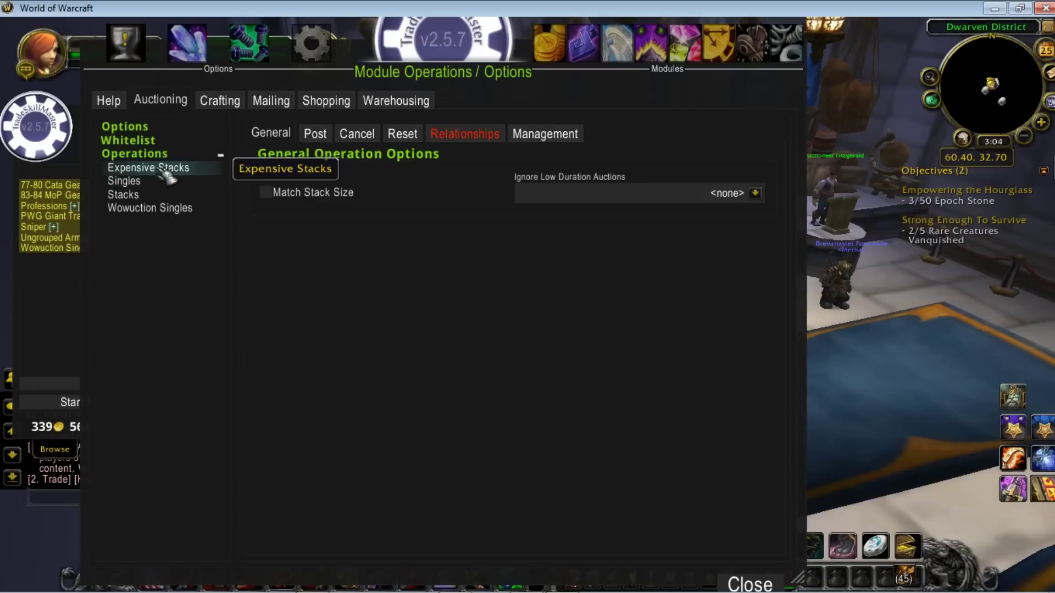
pyautogui.click(169, 188)
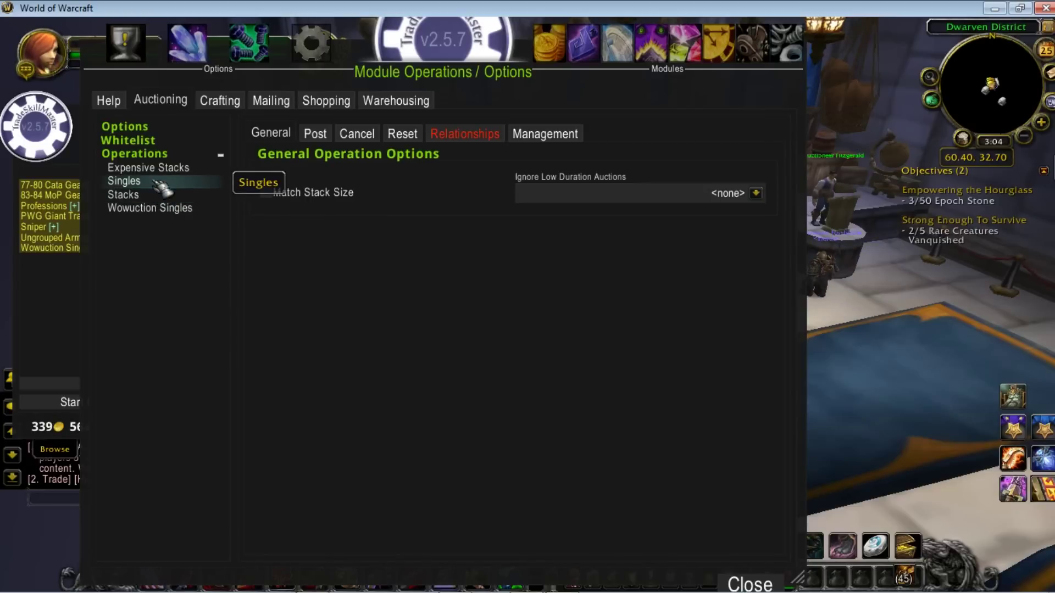
pyautogui.click(145, 196)
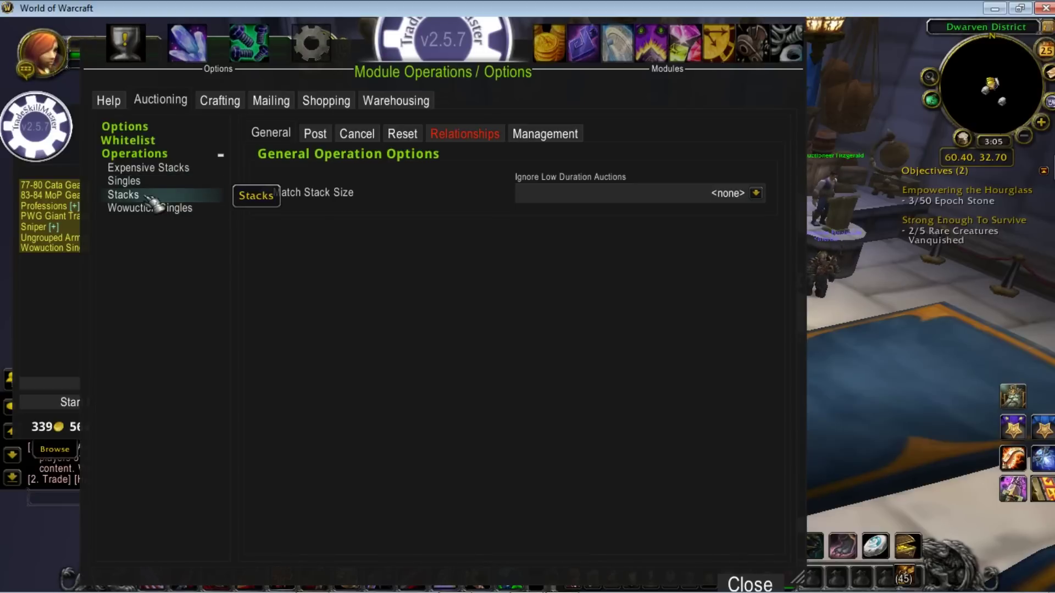
pyautogui.click(147, 168)
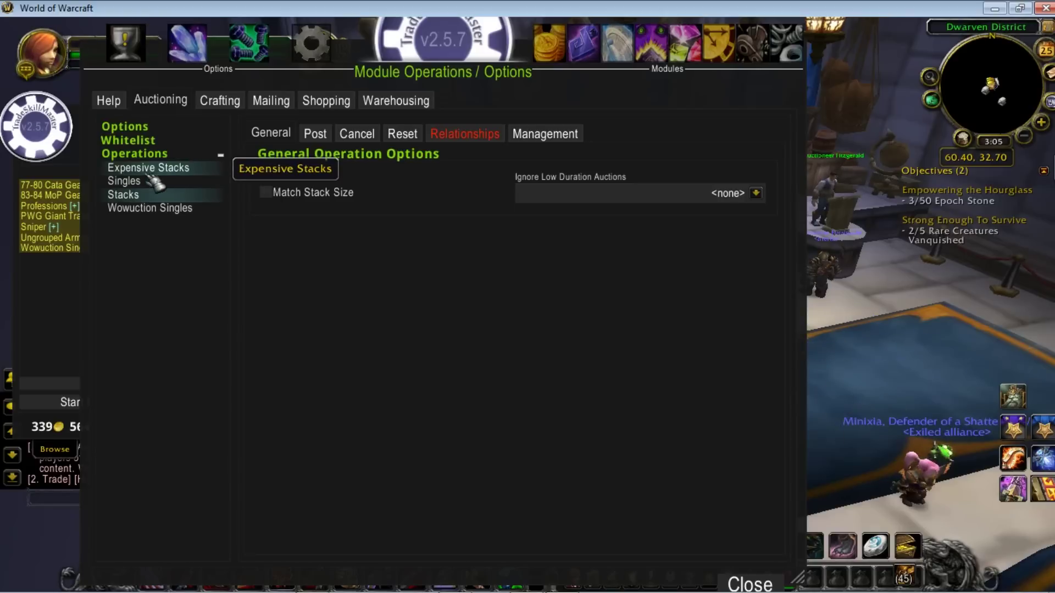
pyautogui.click(151, 183)
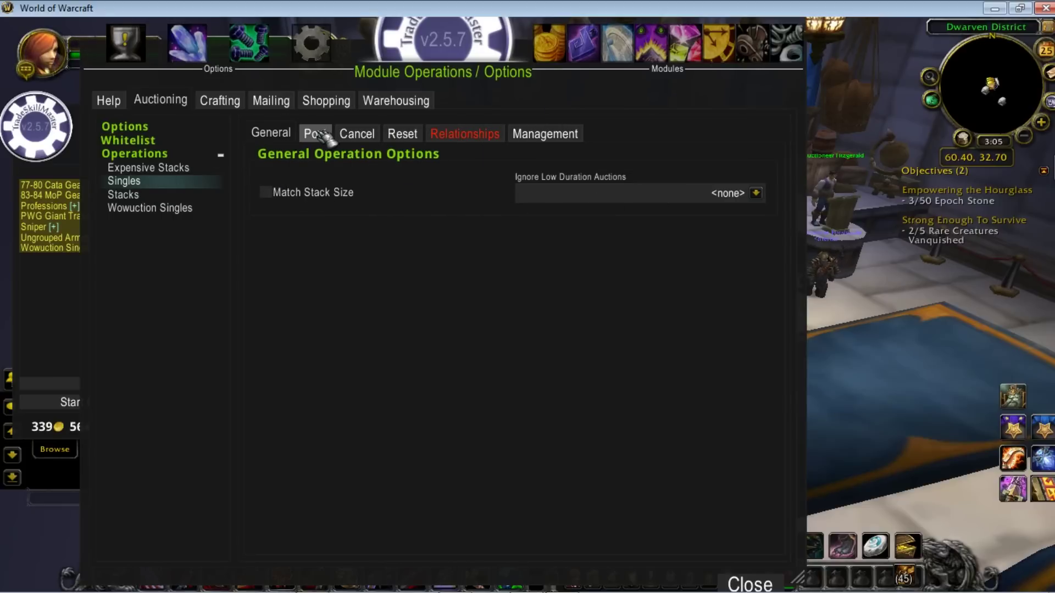
# - Show Singles' Post tab: 48 Hours, post cap 3, 60%/200%/120% dbmarket prices
pyautogui.click(321, 133)
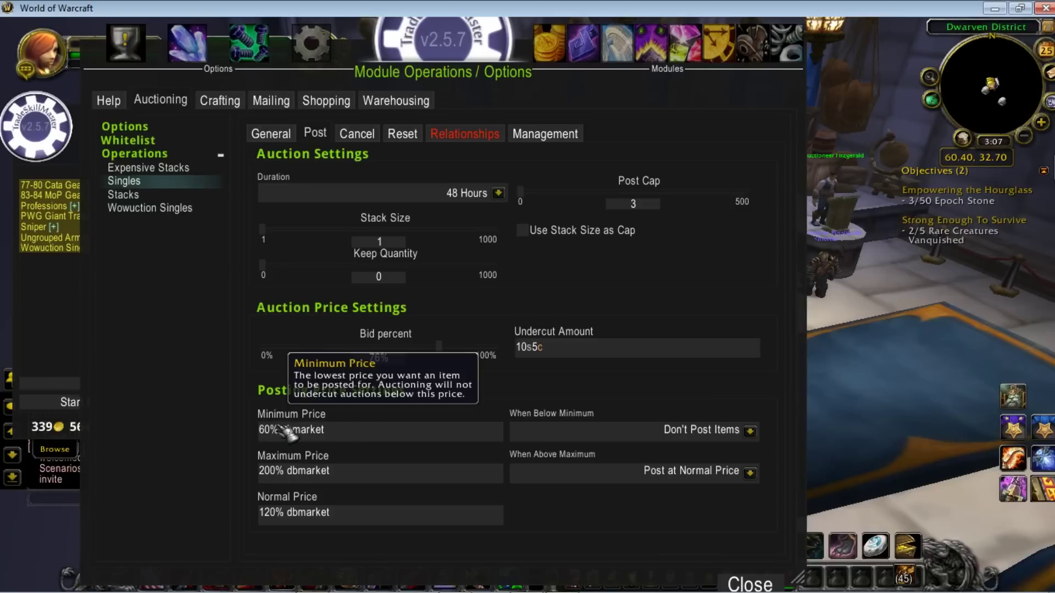
# - Open and close the character's bags, leaving the Singles Post settings in view
pyautogui.press('b')
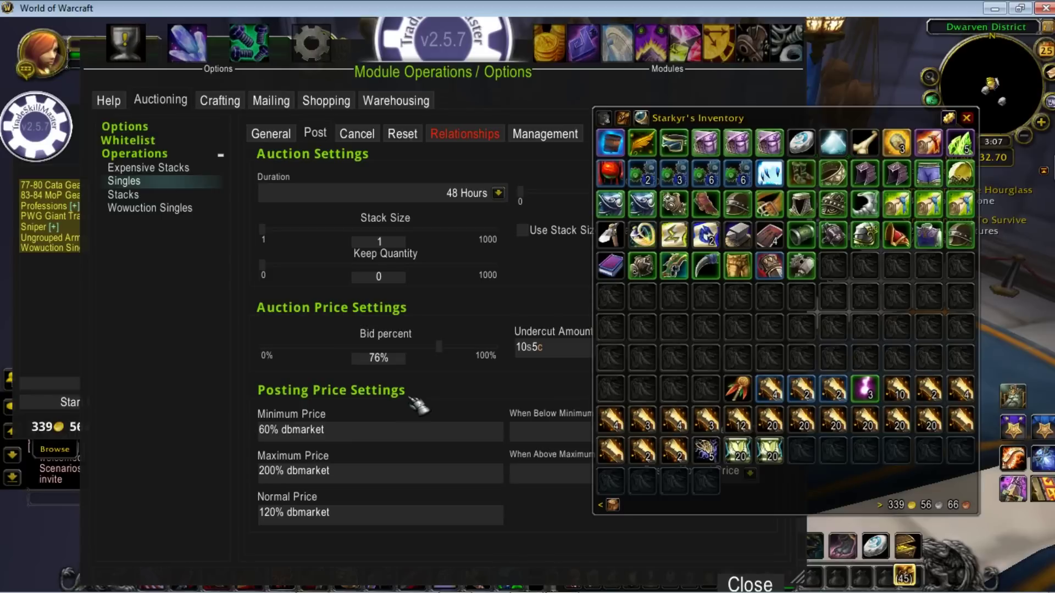
pyautogui.moveTo(746, 271)
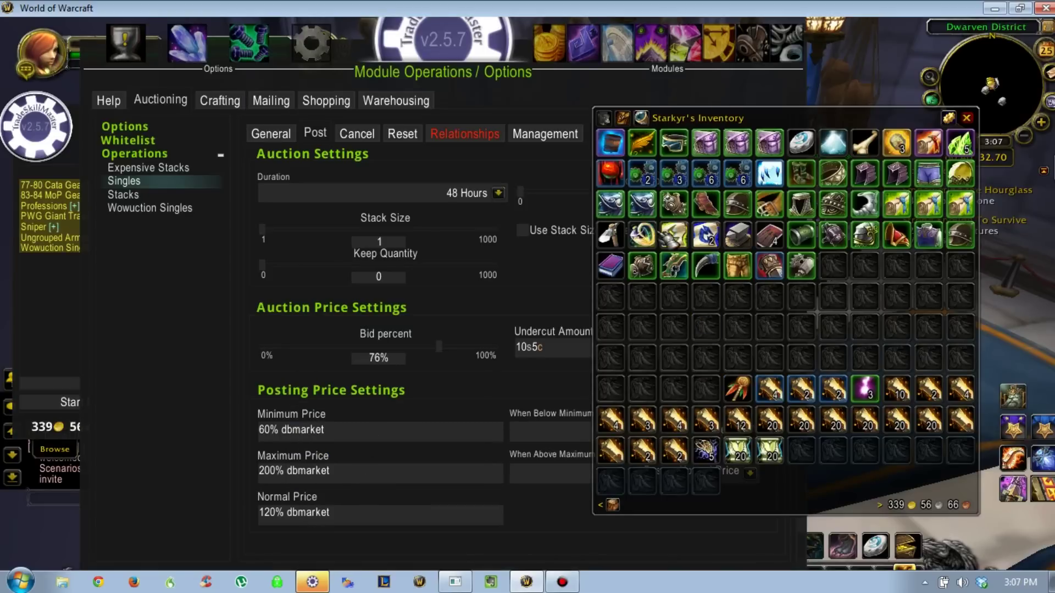
pyautogui.click(969, 118)
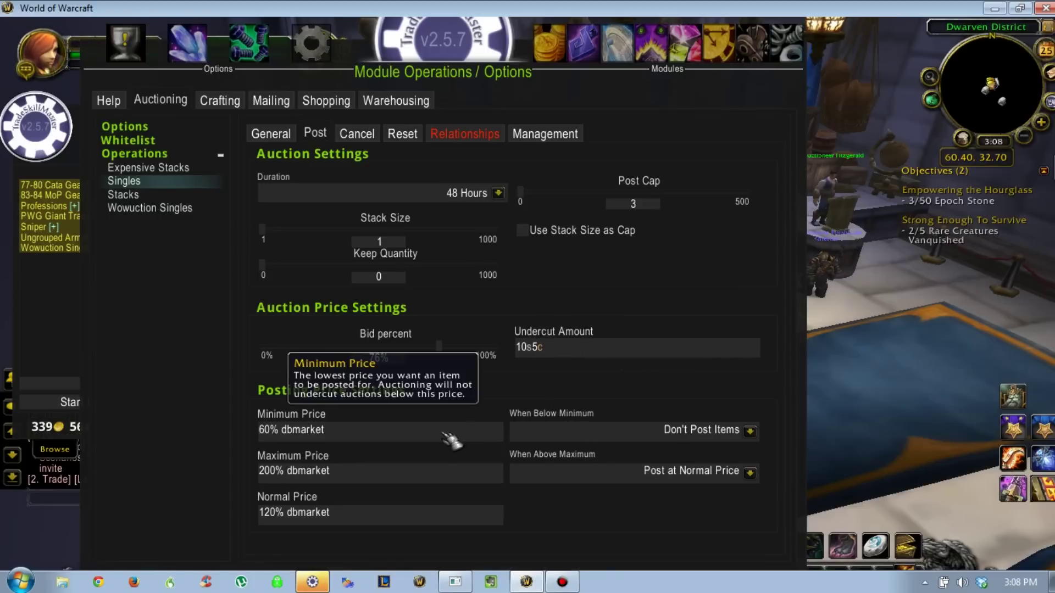
# - Leave the Singles When Below Minimum option at Don't Post Items
pyautogui.click(751, 432)
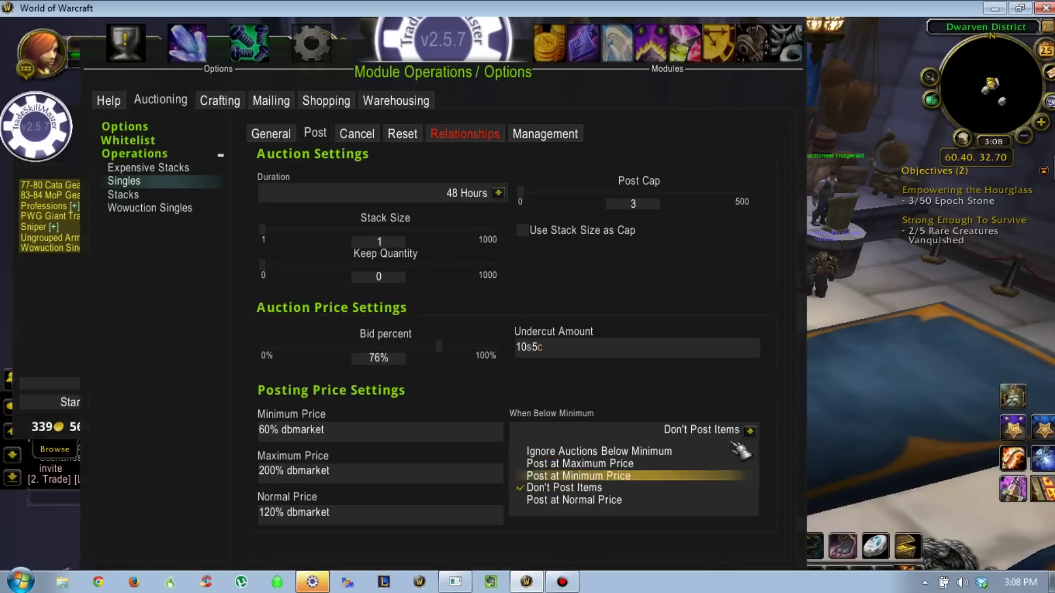
pyautogui.click(750, 431)
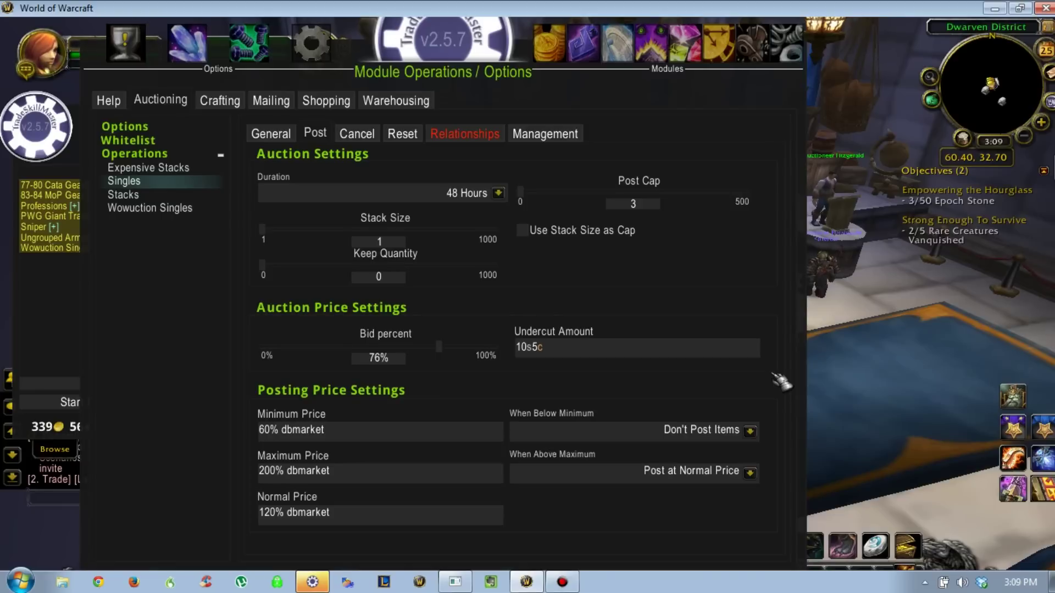
pyautogui.click(750, 473)
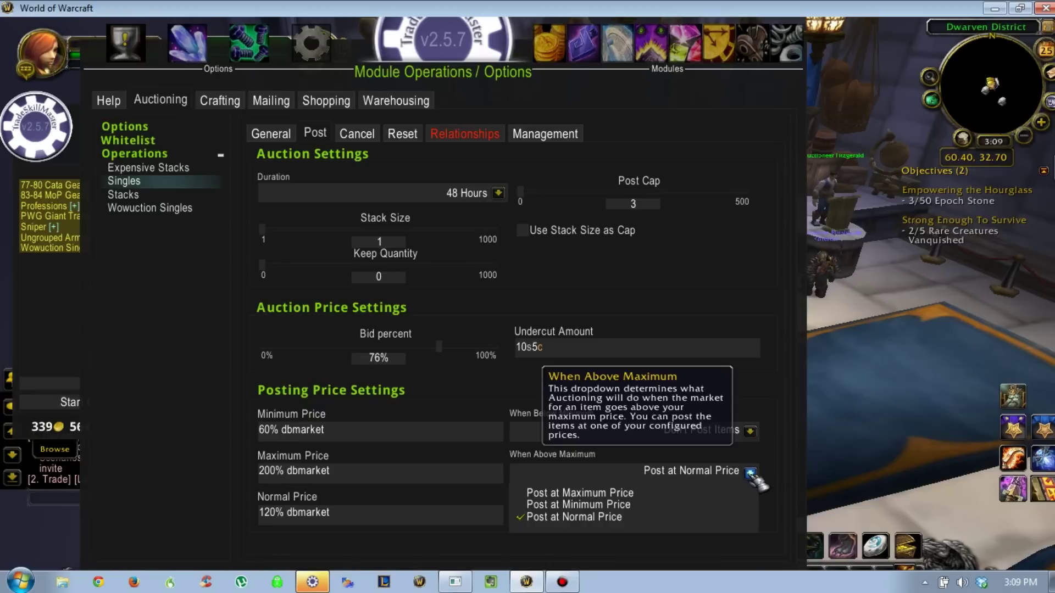
pyautogui.click(750, 474)
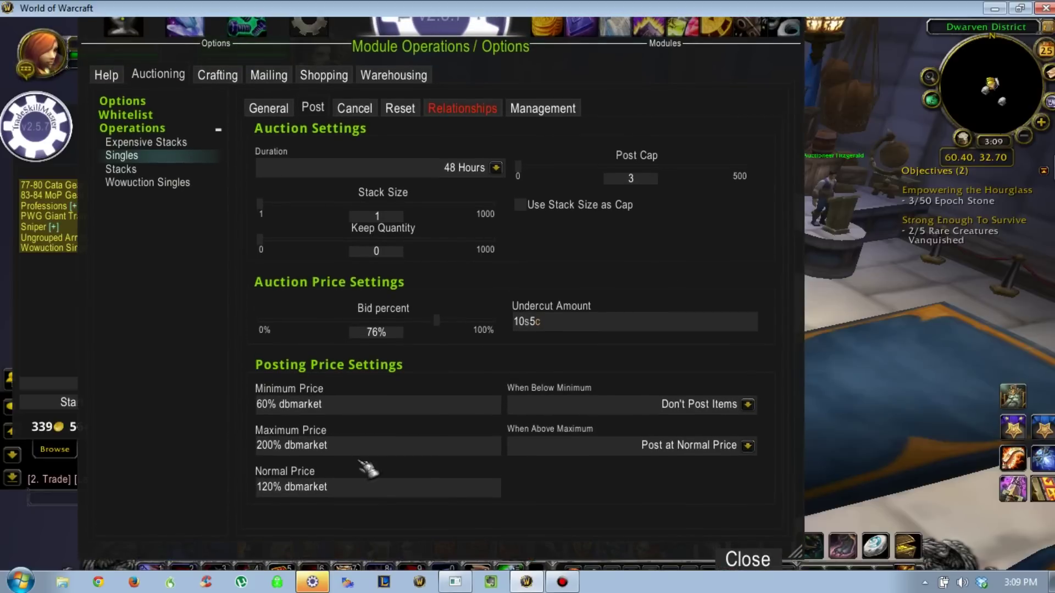
# - Keep the Singles minimum price at 60% dbmarket and bring up the price-source help panel
pyautogui.click(432, 413)
pyautogui.press('BackSpace')
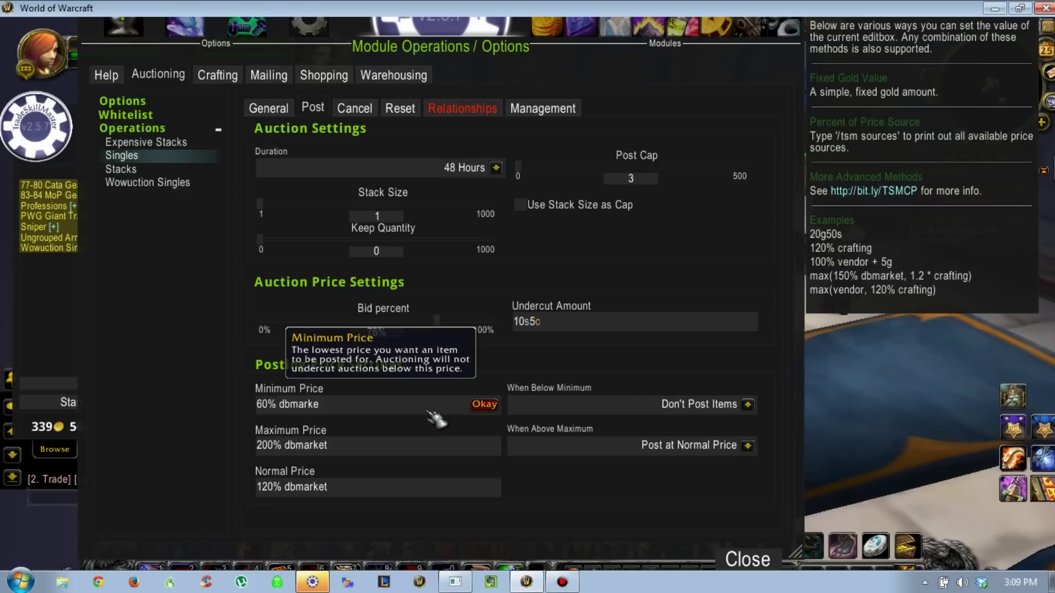
pyautogui.click(486, 406)
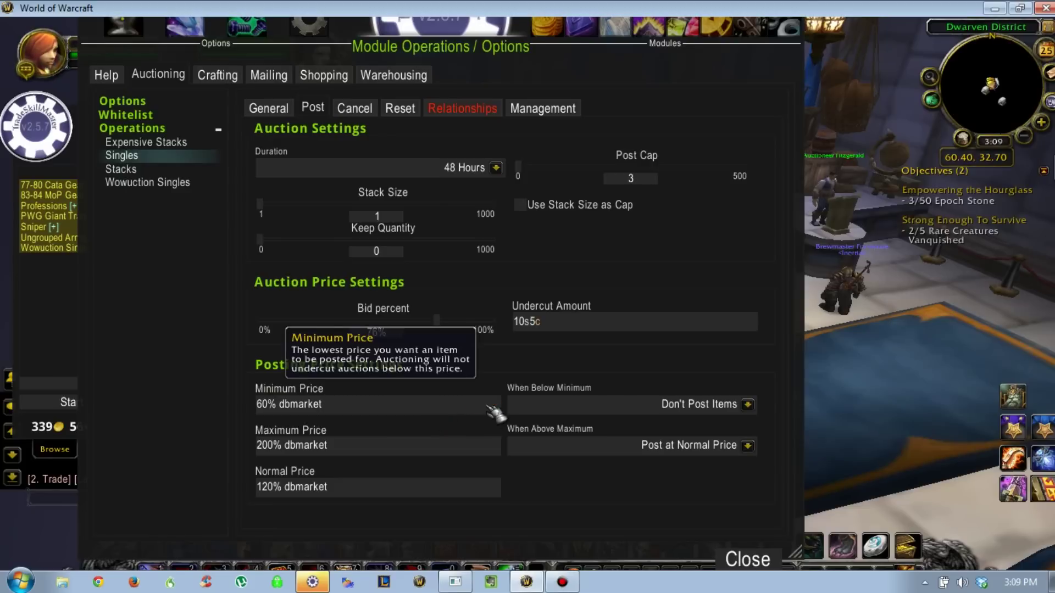
pyautogui.click(459, 410)
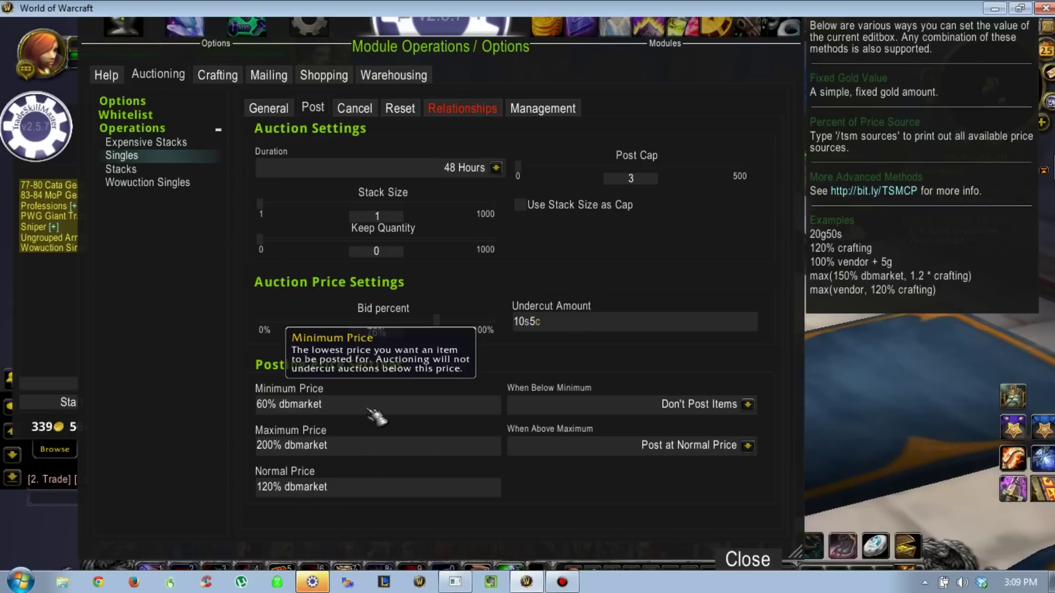
pyautogui.click(472, 391)
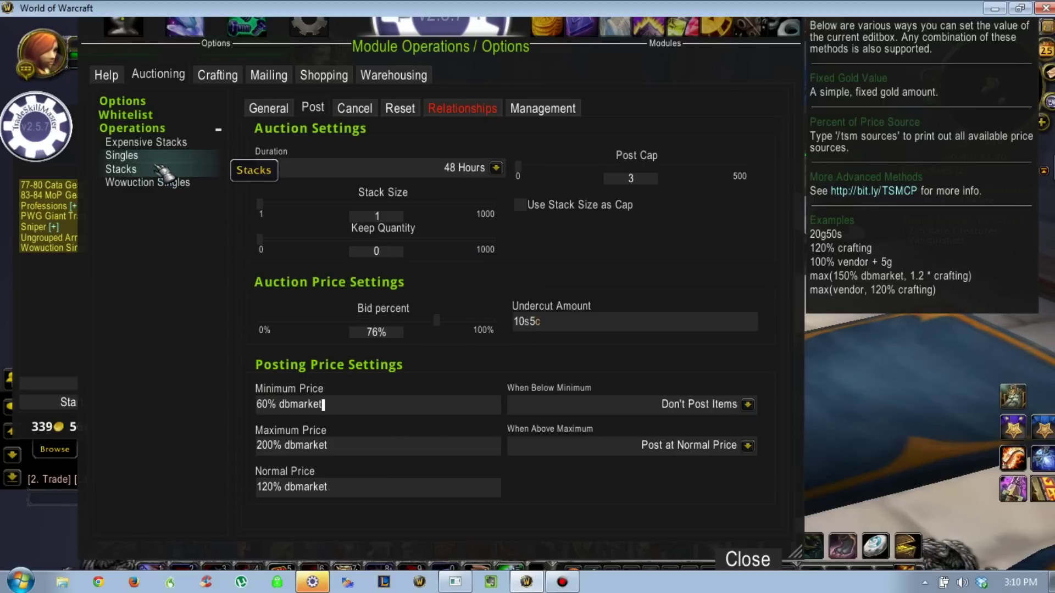
# - Show the Stacks operation's Post settings (stack size 20, cap 50, 81% bid), checking Cancel along the way
pyautogui.click(155, 172)
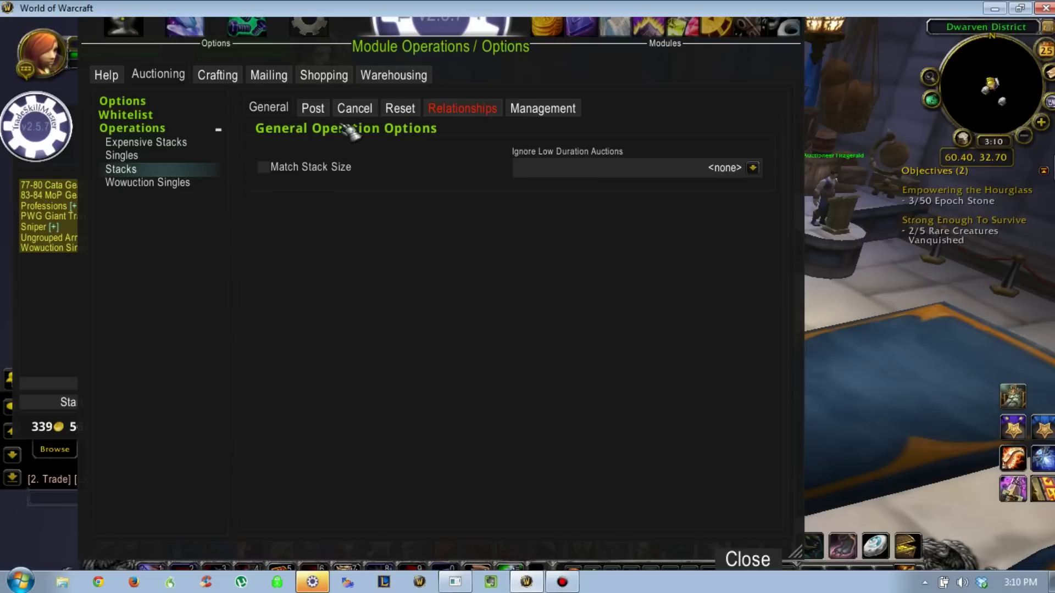
pyautogui.click(313, 108)
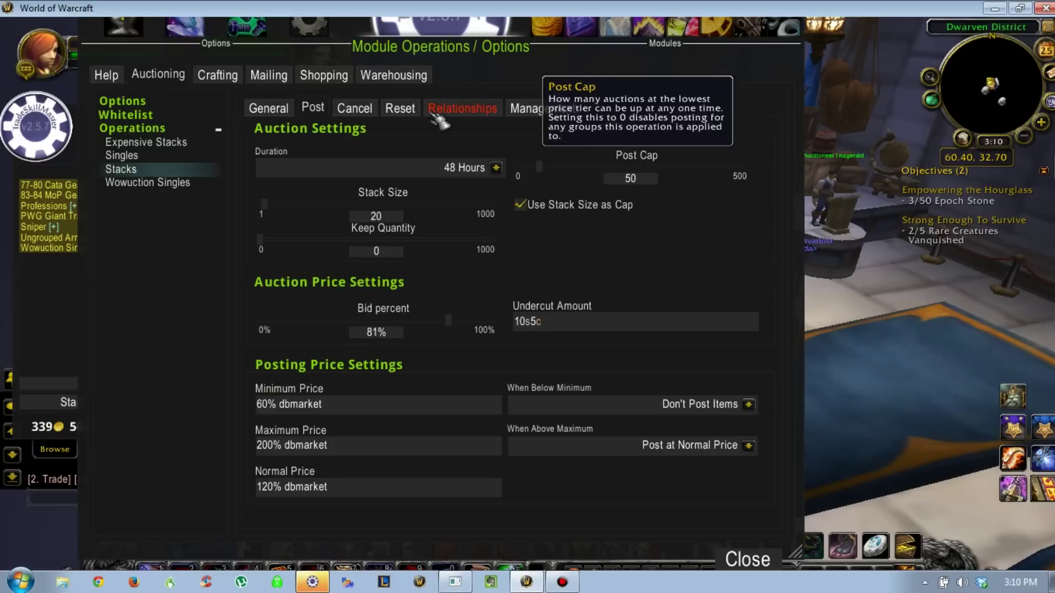
pyautogui.click(362, 116)
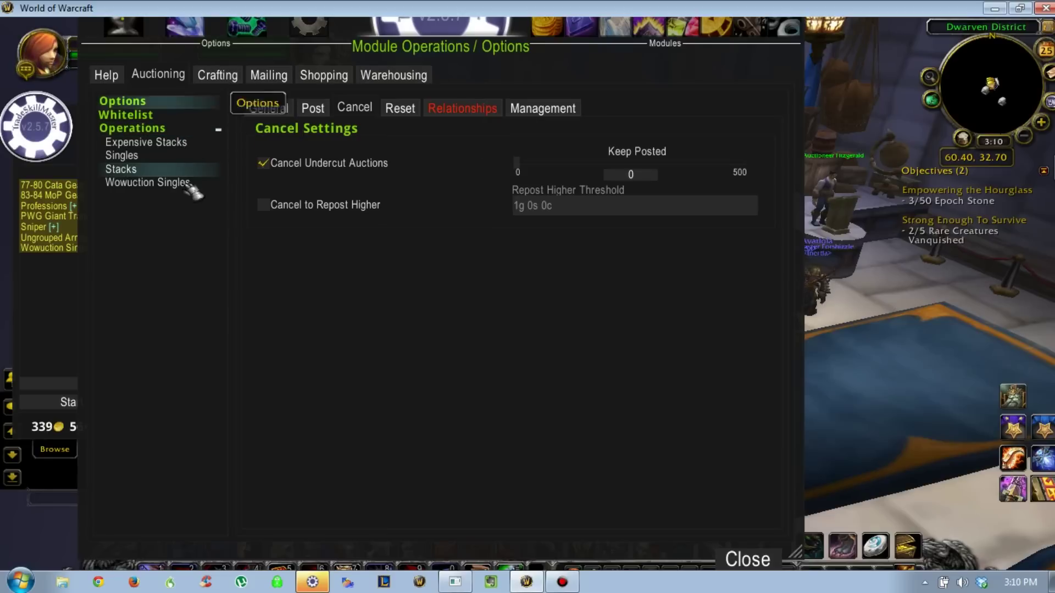
pyautogui.click(313, 109)
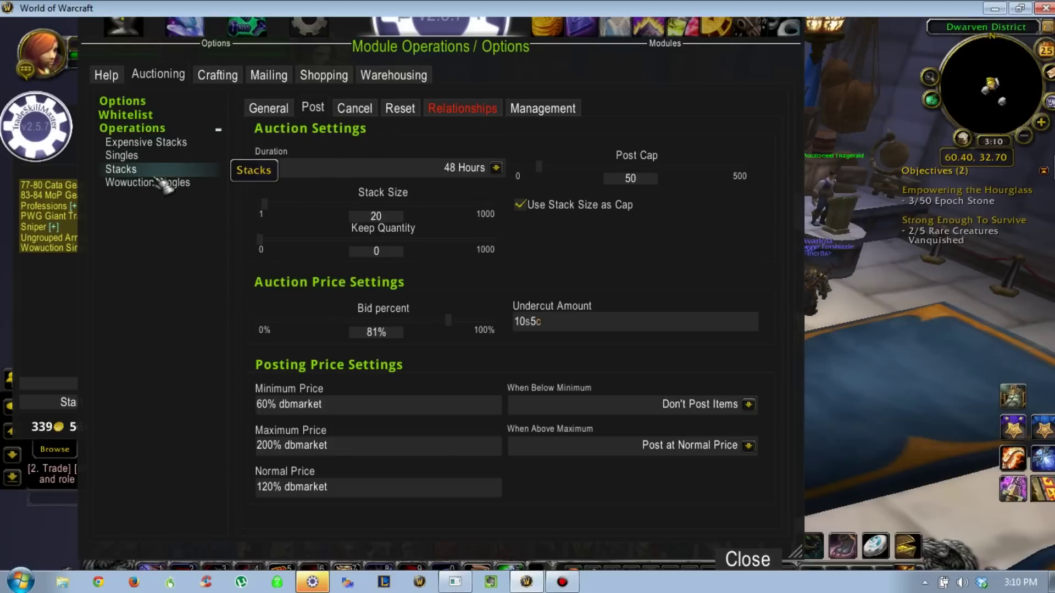
# - For Professions > Alchemy > Materials, override module operations and set Auctioning Operation #1 to Stacks
pyautogui.click(198, 34)
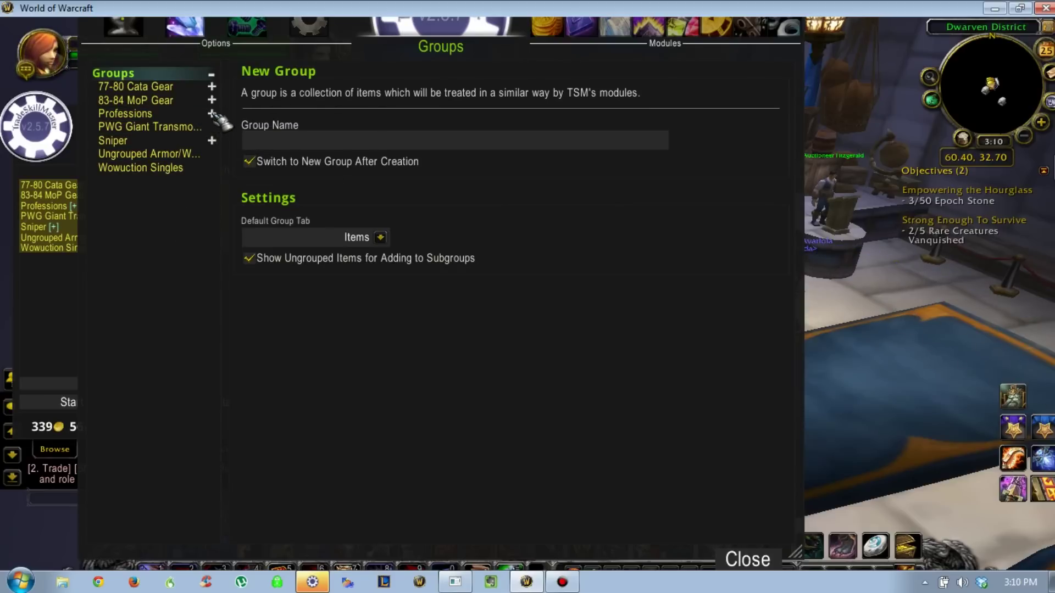
pyautogui.click(212, 113)
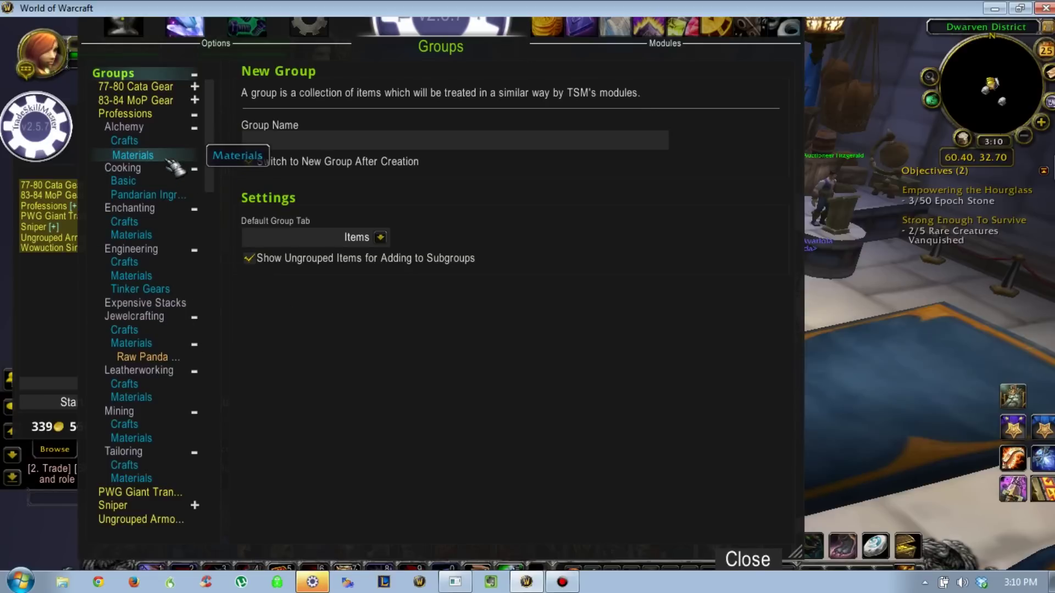
pyautogui.click(167, 158)
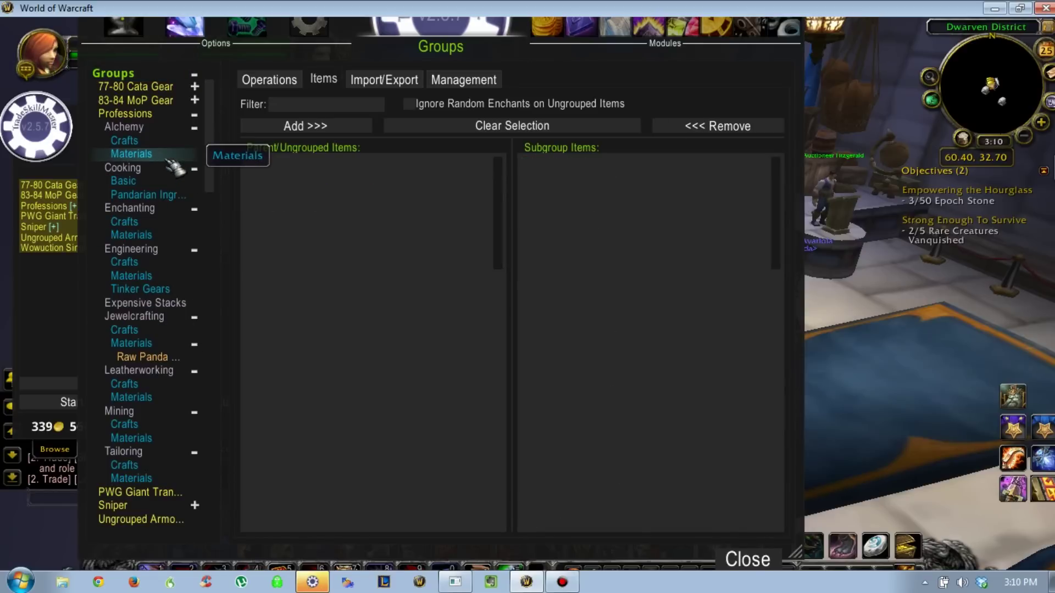
pyautogui.click(287, 80)
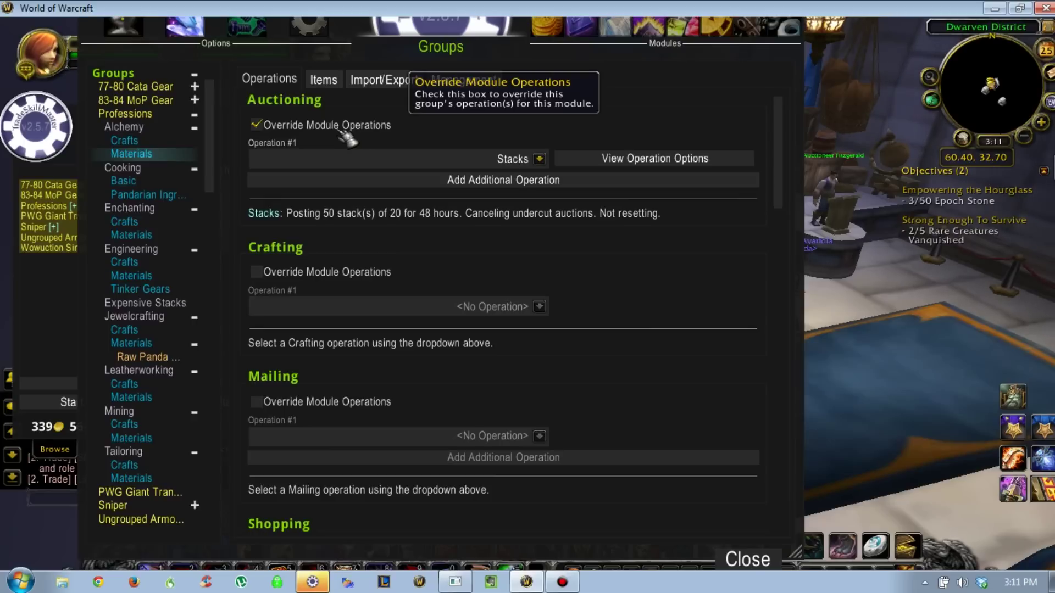
pyautogui.click(342, 133)
pyautogui.click(313, 133)
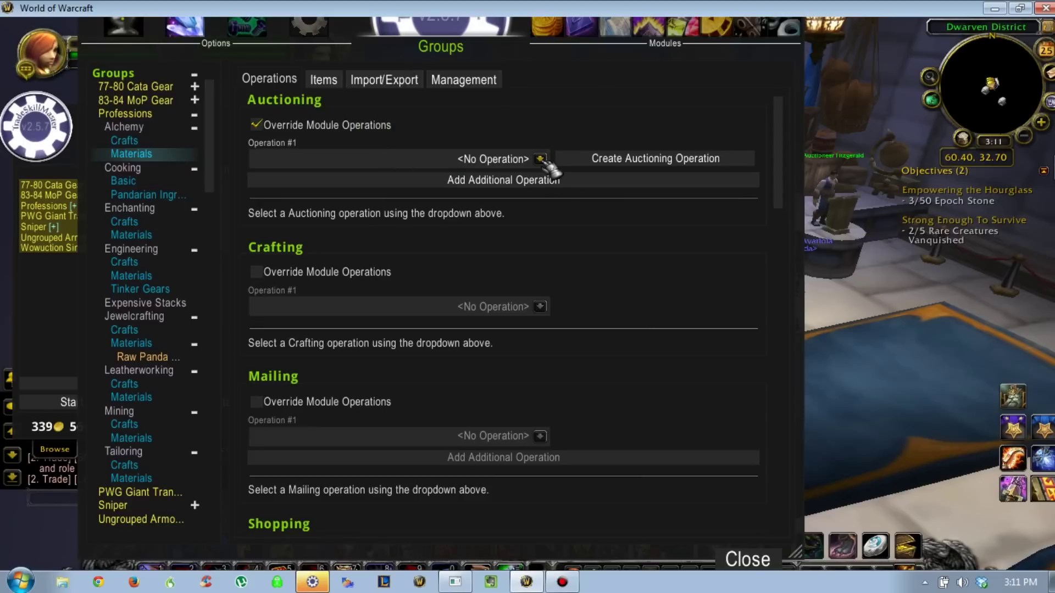
pyautogui.click(540, 159)
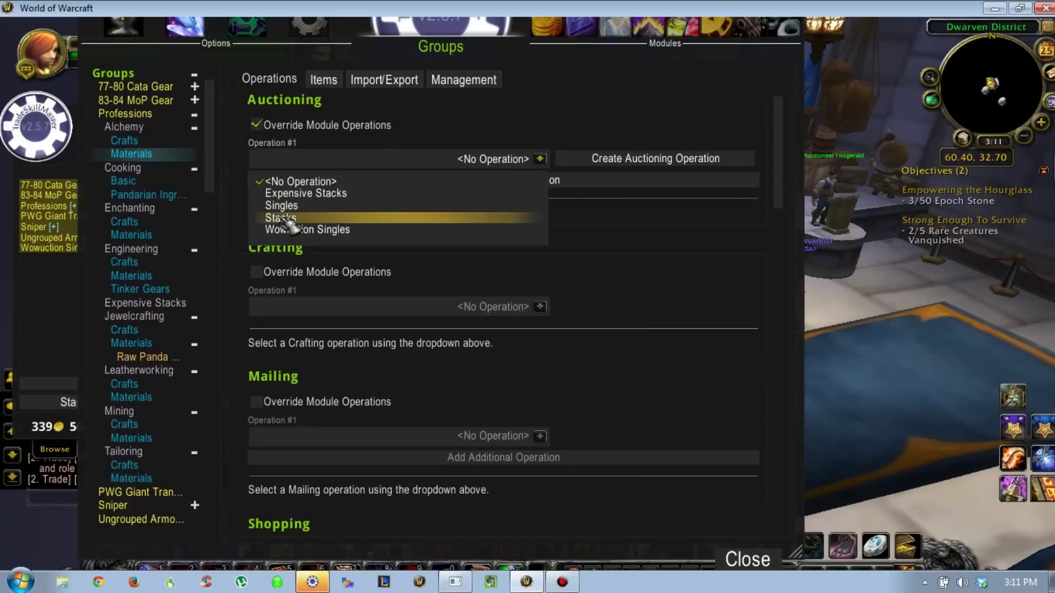
pyautogui.click(287, 219)
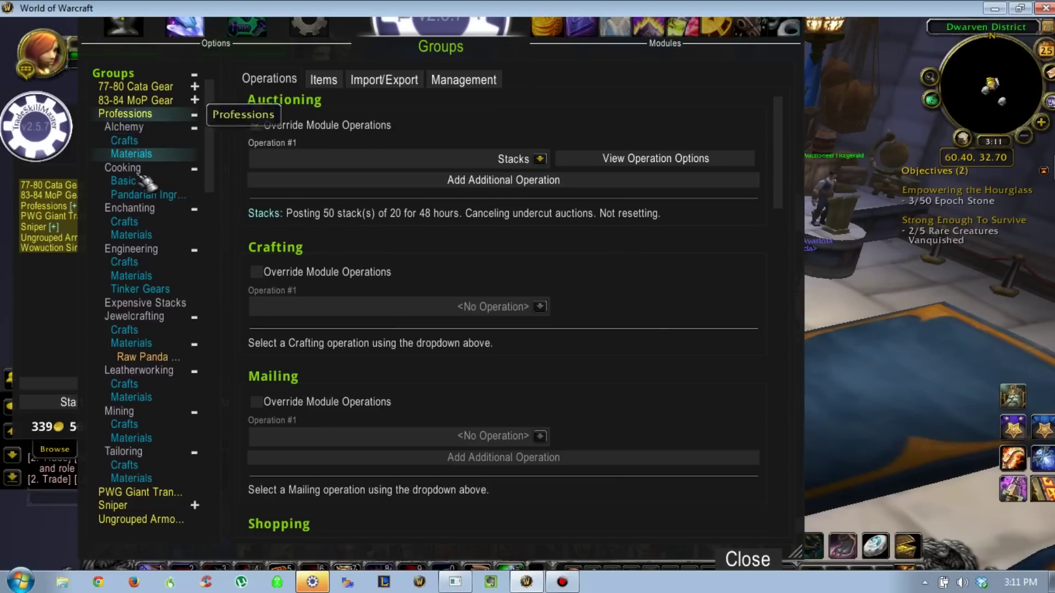
# - Override Shopping operations for Alchemy Materials and set Operation #1 to Snipe
pyautogui.scroll(-2, 532, 261)
pyautogui.scroll(-4, 532, 261)
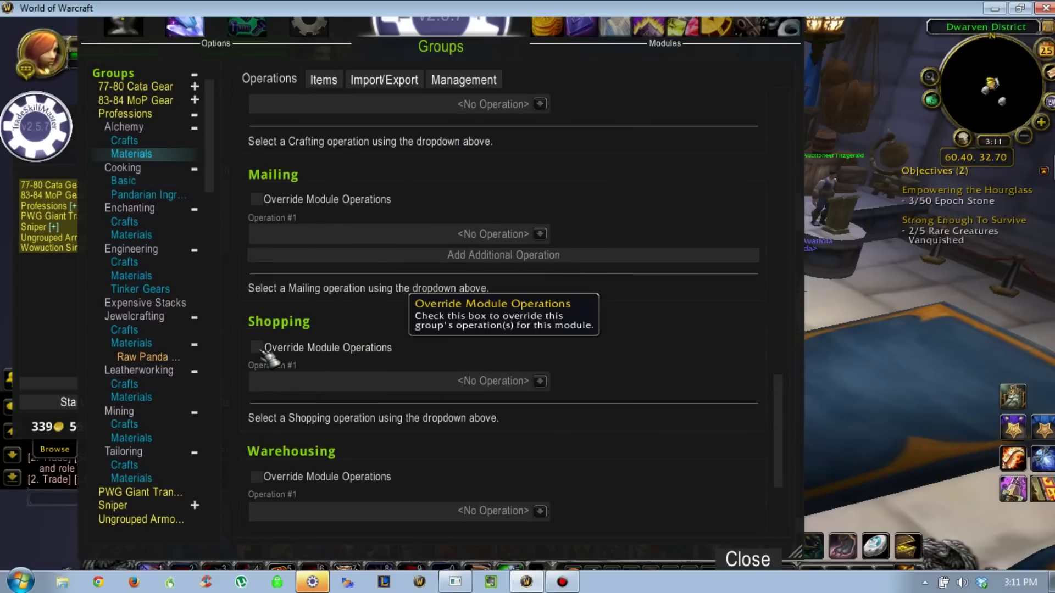
pyautogui.click(256, 347)
pyautogui.click(540, 381)
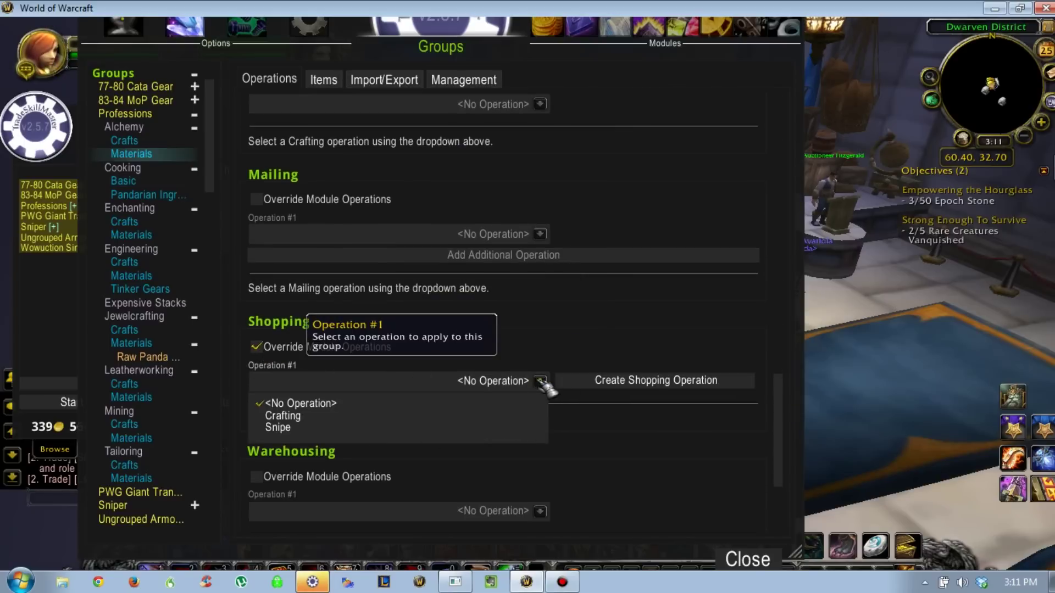
pyautogui.click(369, 428)
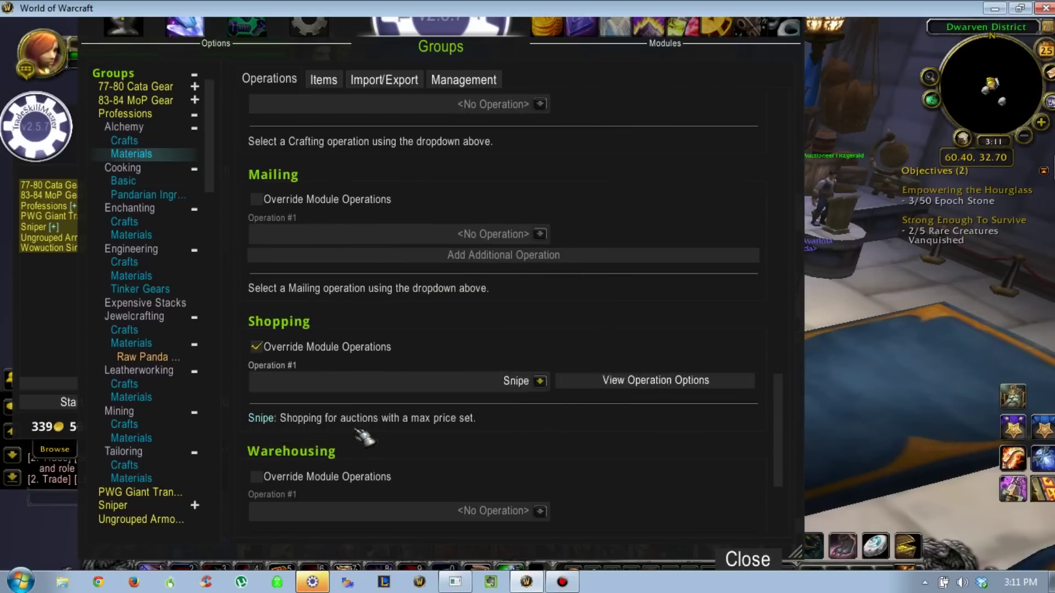
pyautogui.scroll(5, 417, 351)
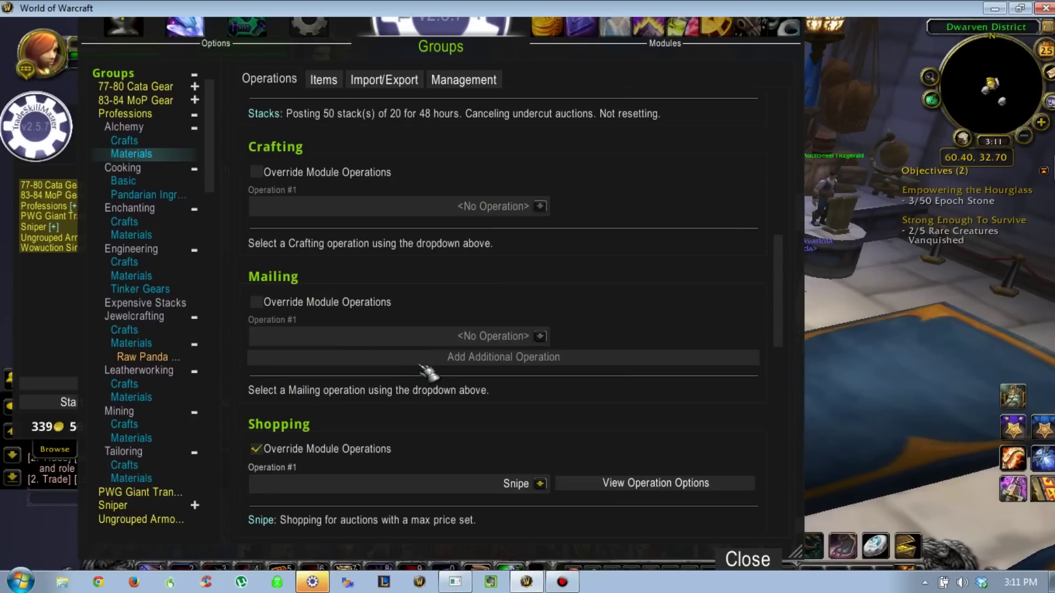
pyautogui.scroll(2, 427, 373)
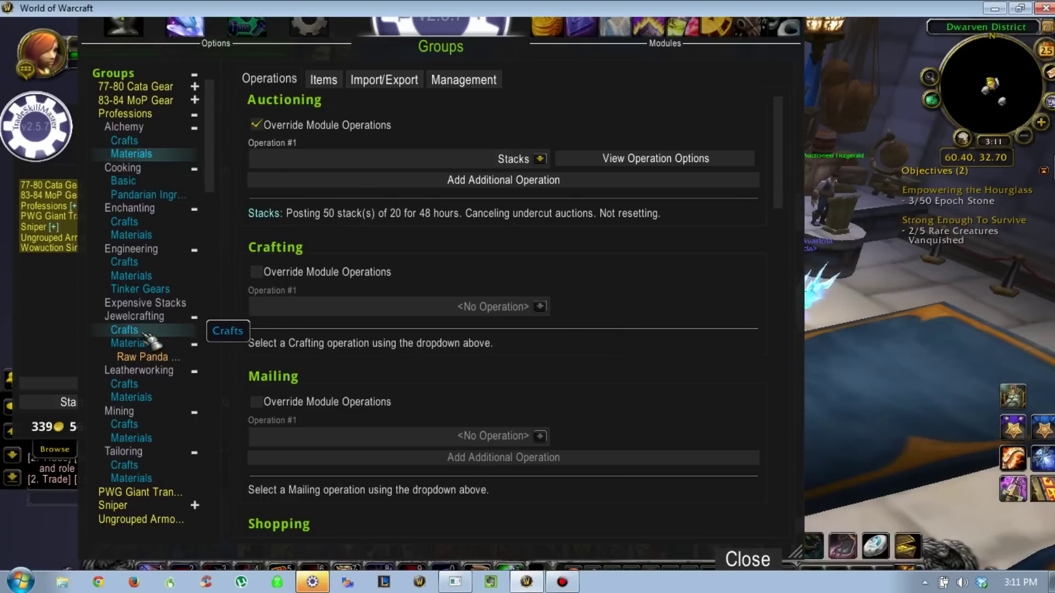
# - Review the Jewelcrafting Crafts group's operations, then collapse the Professions group
pyautogui.click(144, 333)
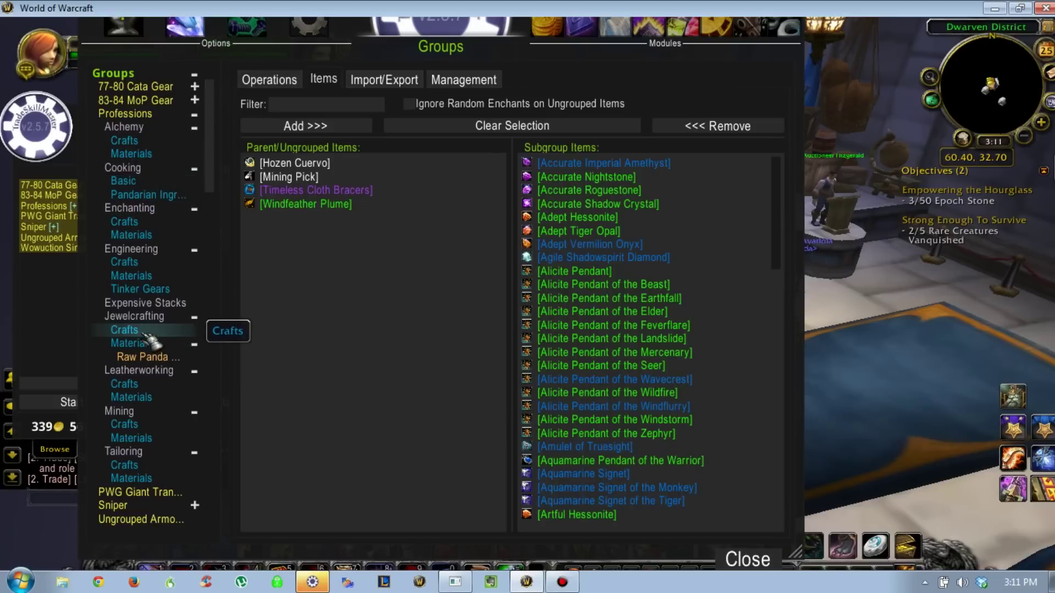
pyautogui.click(292, 80)
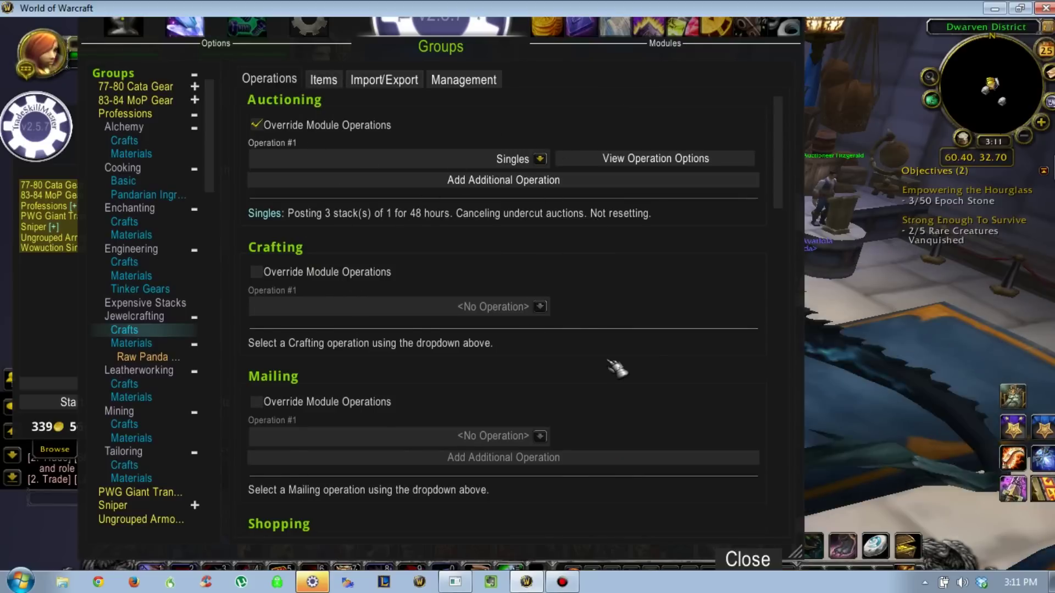
pyautogui.scroll(-1, 617, 368)
pyautogui.scroll(1, 615, 357)
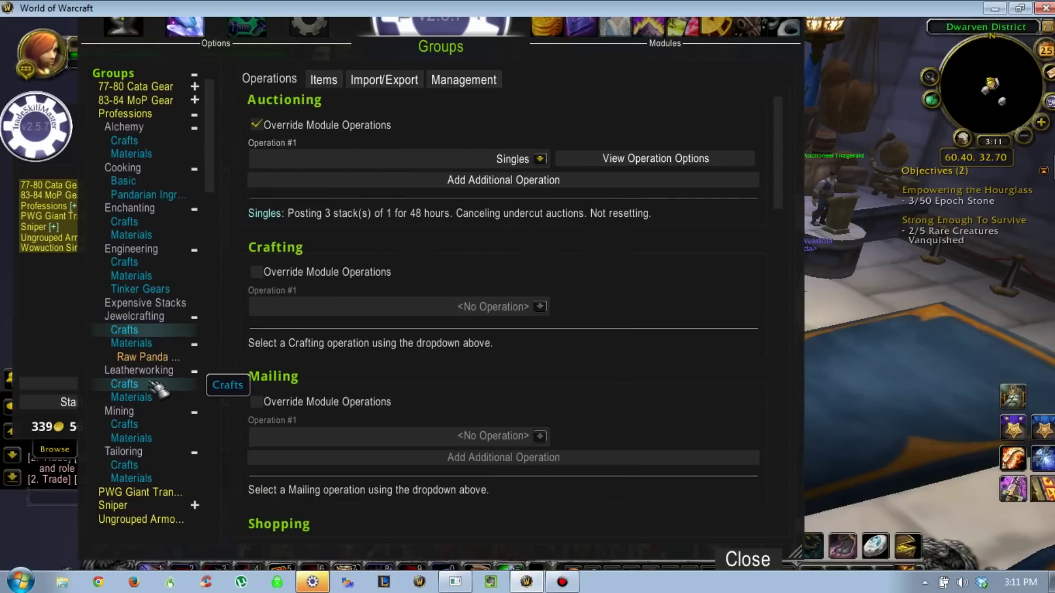
pyautogui.scroll(-1, 154, 388)
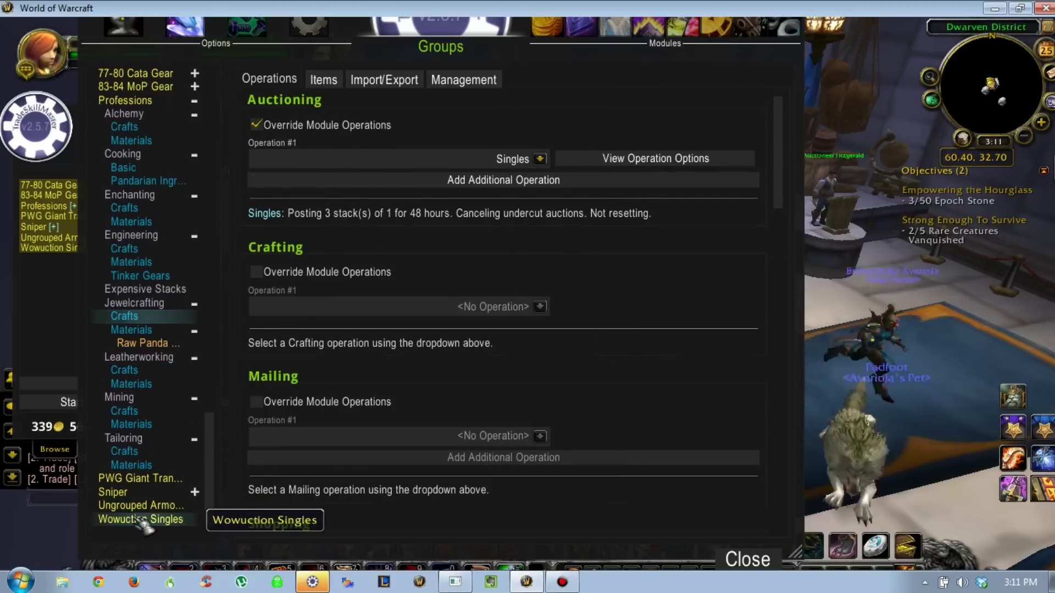
pyautogui.scroll(1, 186, 182)
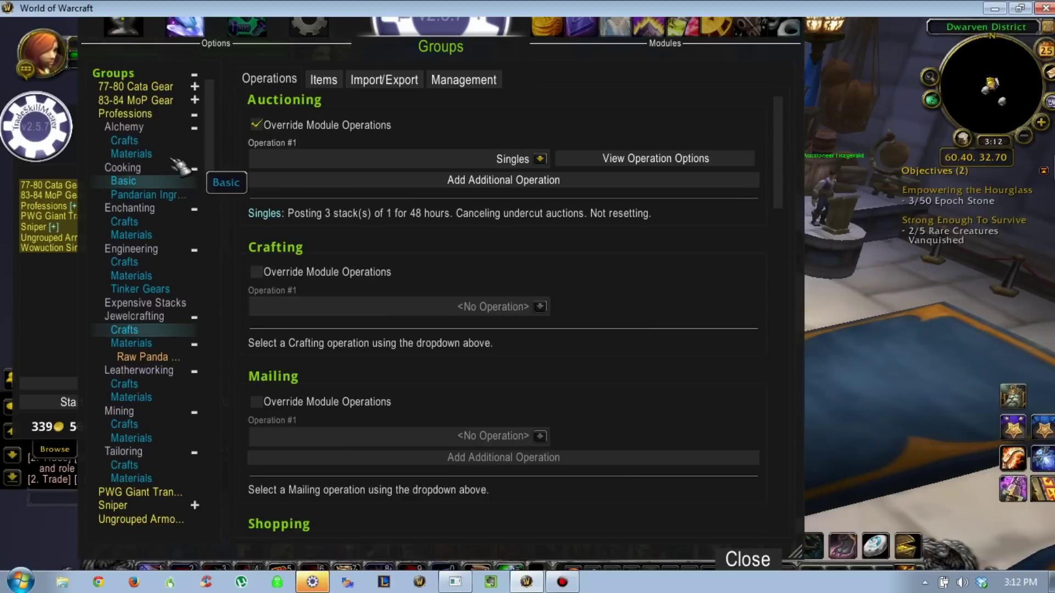
pyautogui.click(194, 114)
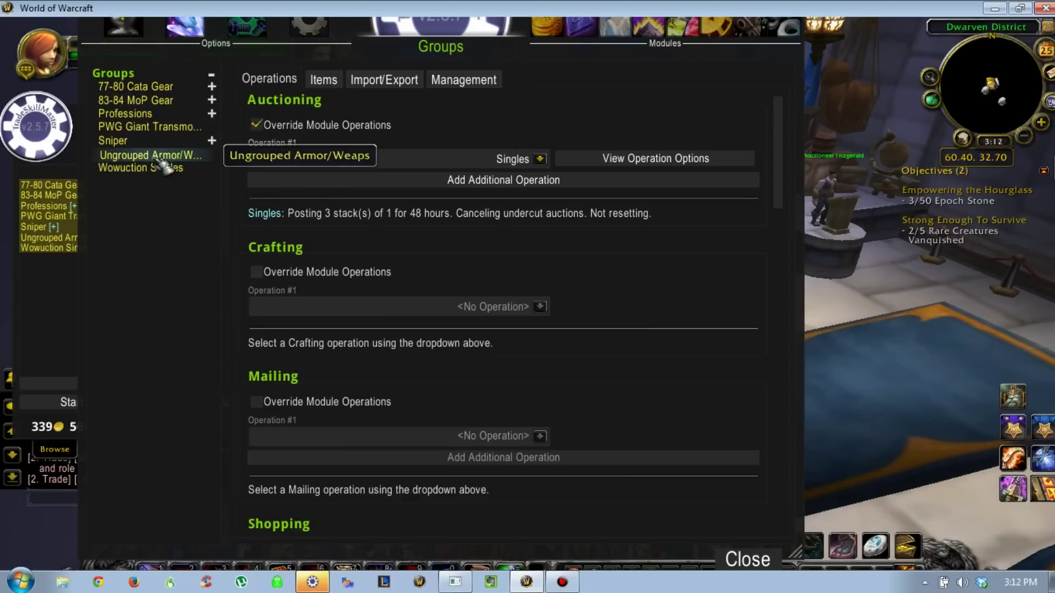
# - Check the Ungrouped Armor/Weaps operations and close the Groups window
pyautogui.click(159, 156)
pyautogui.click(272, 80)
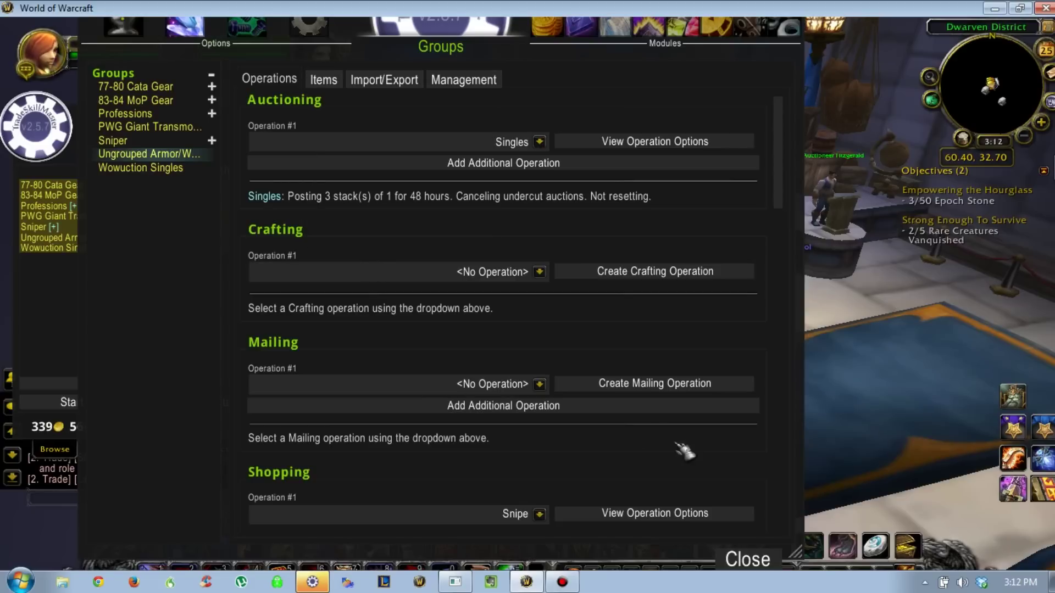
pyautogui.click(754, 558)
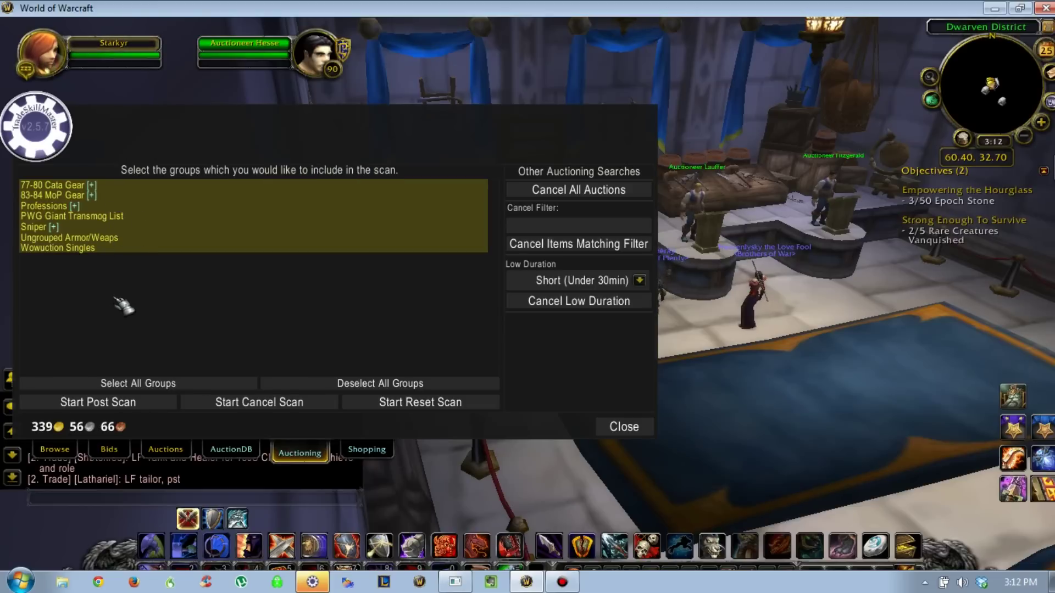
# - Reset the scan selection to all groups and start the Auctioning post scan
pyautogui.rightClick(83, 226)
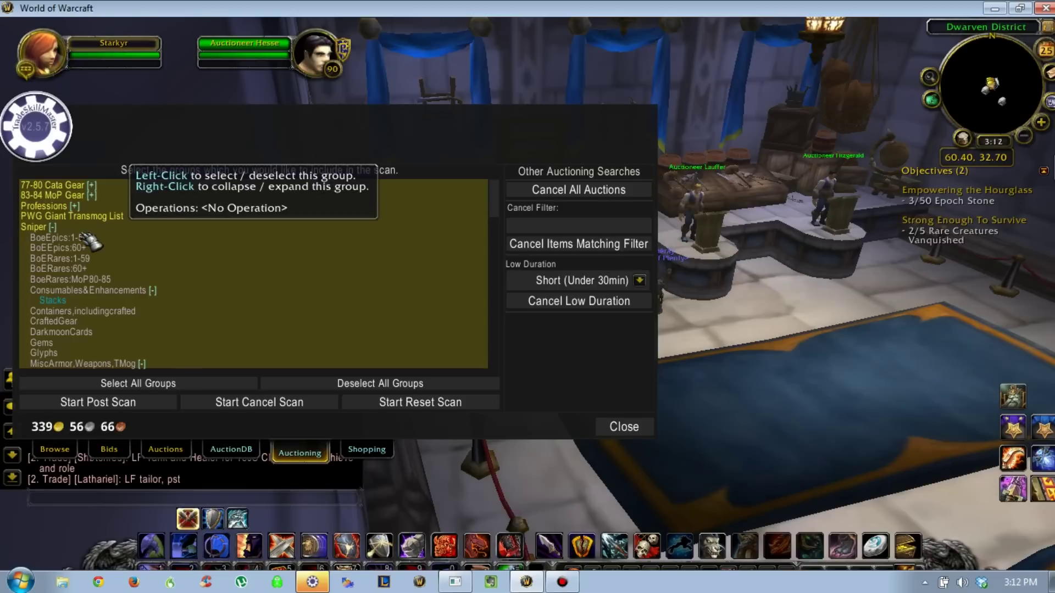
pyautogui.rightClick(84, 227)
pyautogui.click(380, 385)
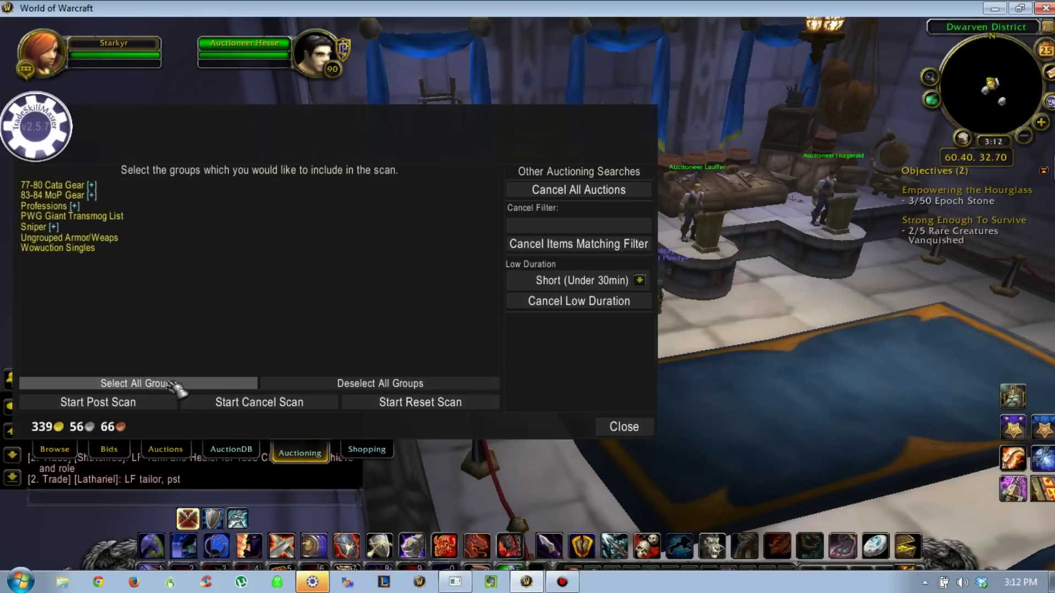
pyautogui.click(176, 384)
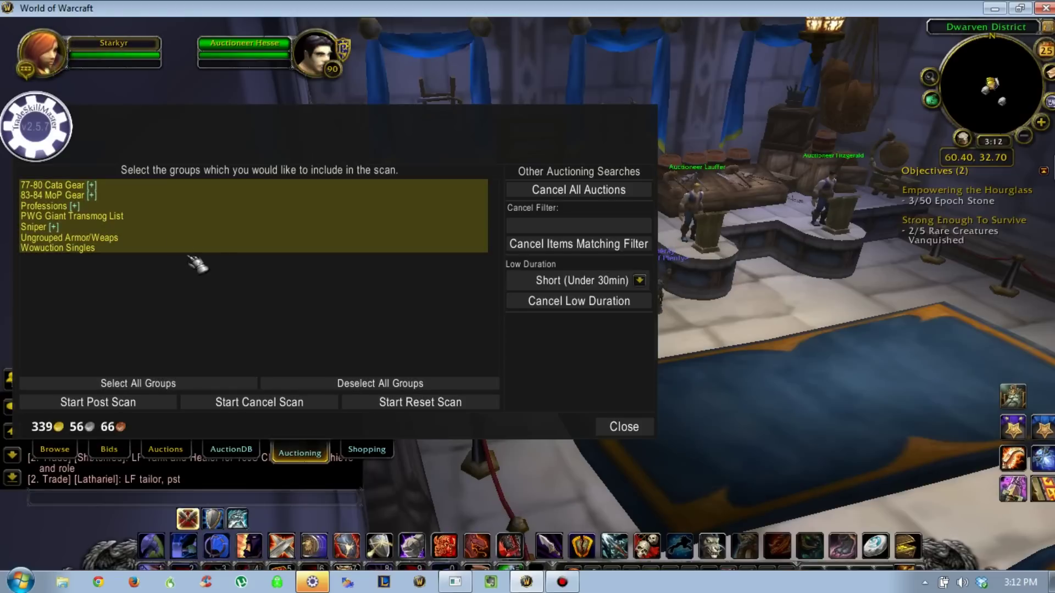
pyautogui.click(132, 405)
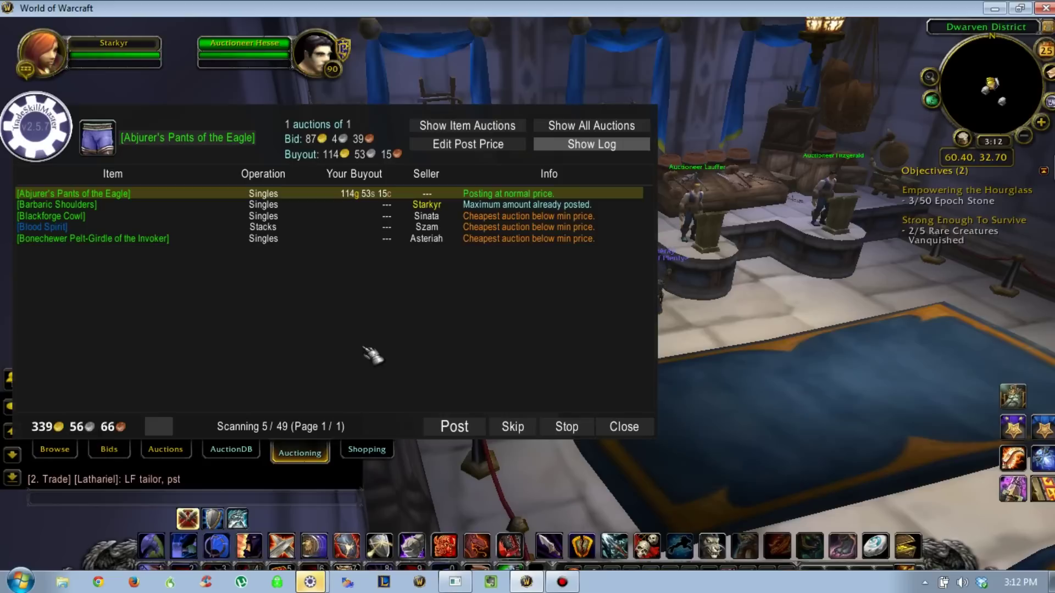
# - Stop the post scan to show the finished list of seven auctions to post
pyautogui.click(552, 428)
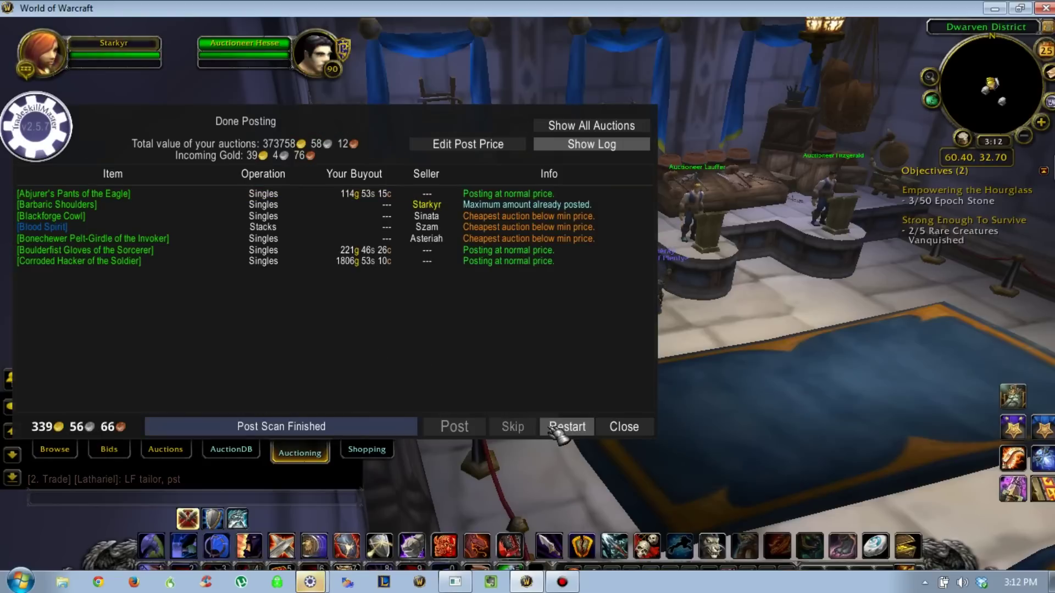